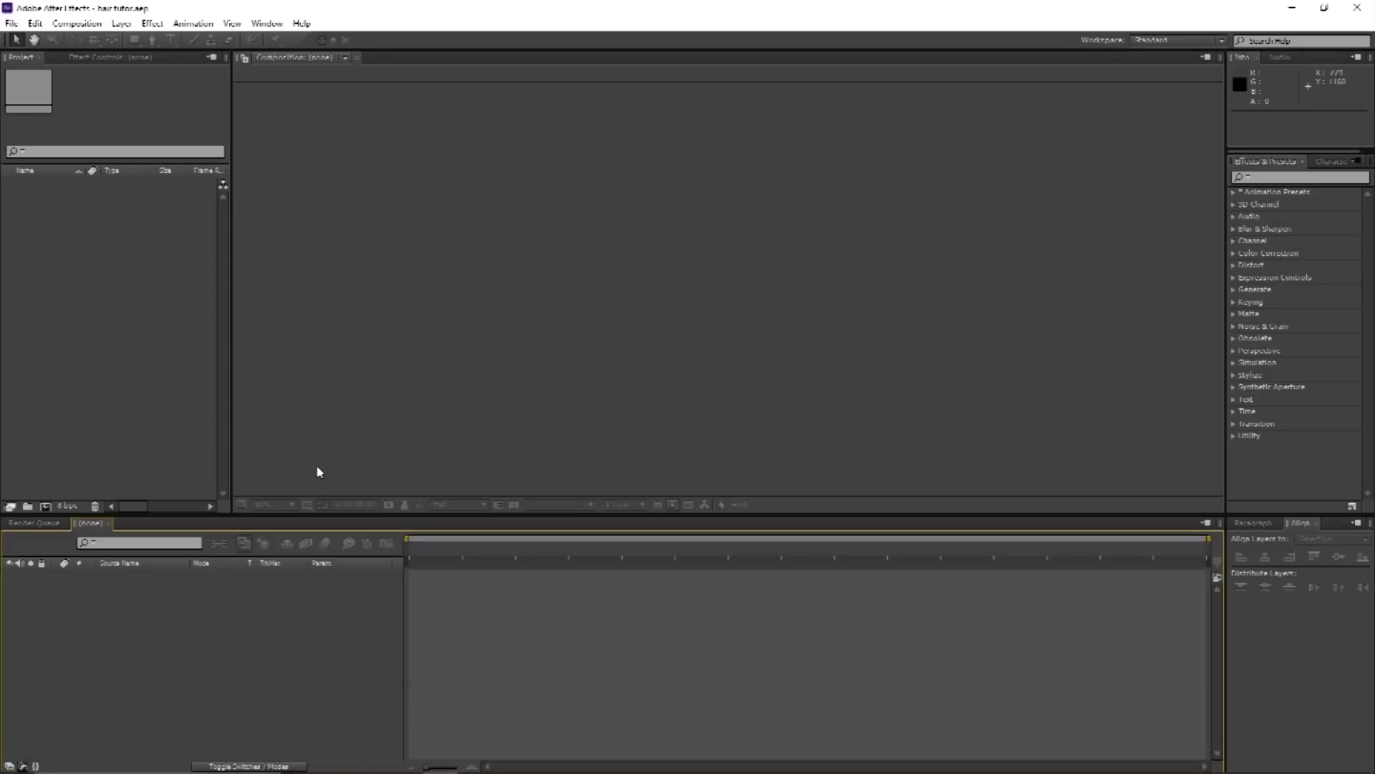
# Step: Create a 1920 x 1080 composition named hair at 60 frames per second with a 30-second duration
pyautogui.click(77, 23)
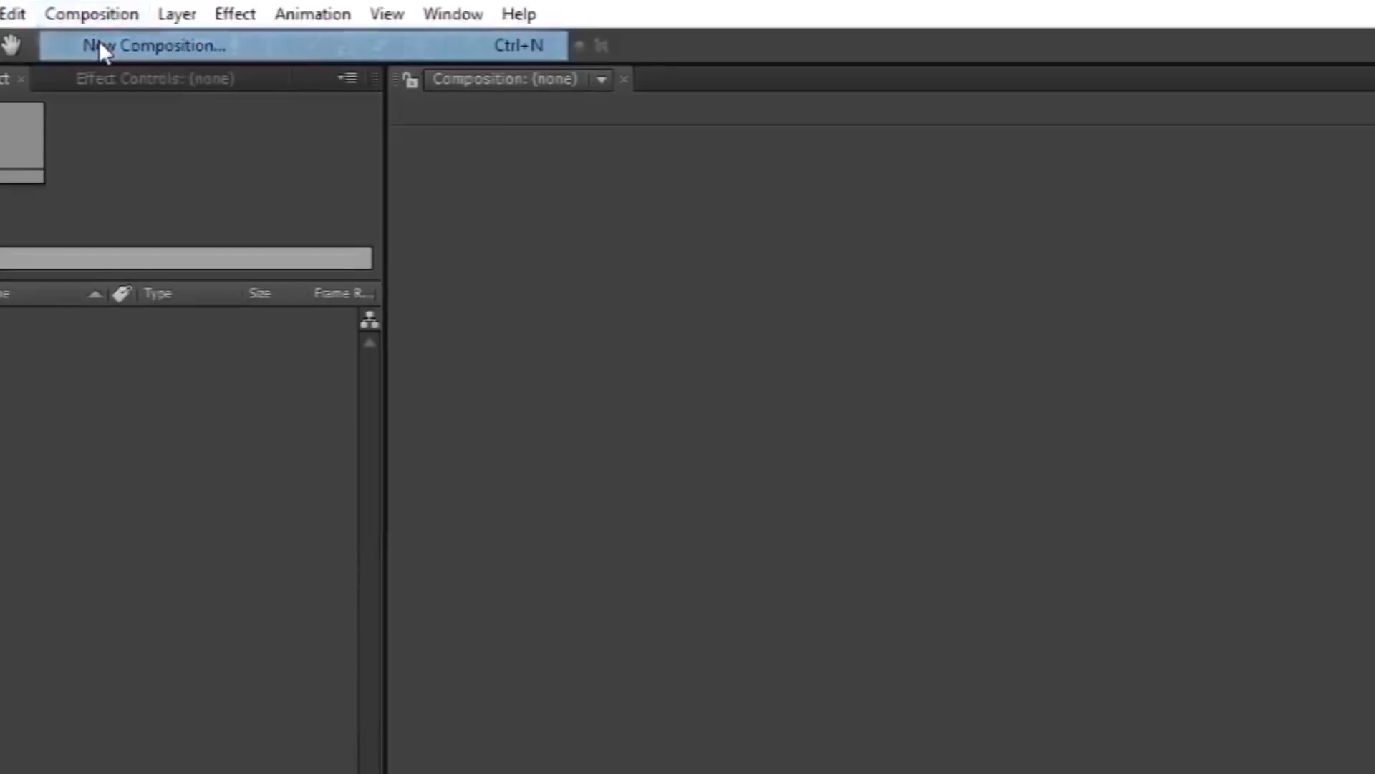
pyautogui.click(100, 46)
pyautogui.write('hair')
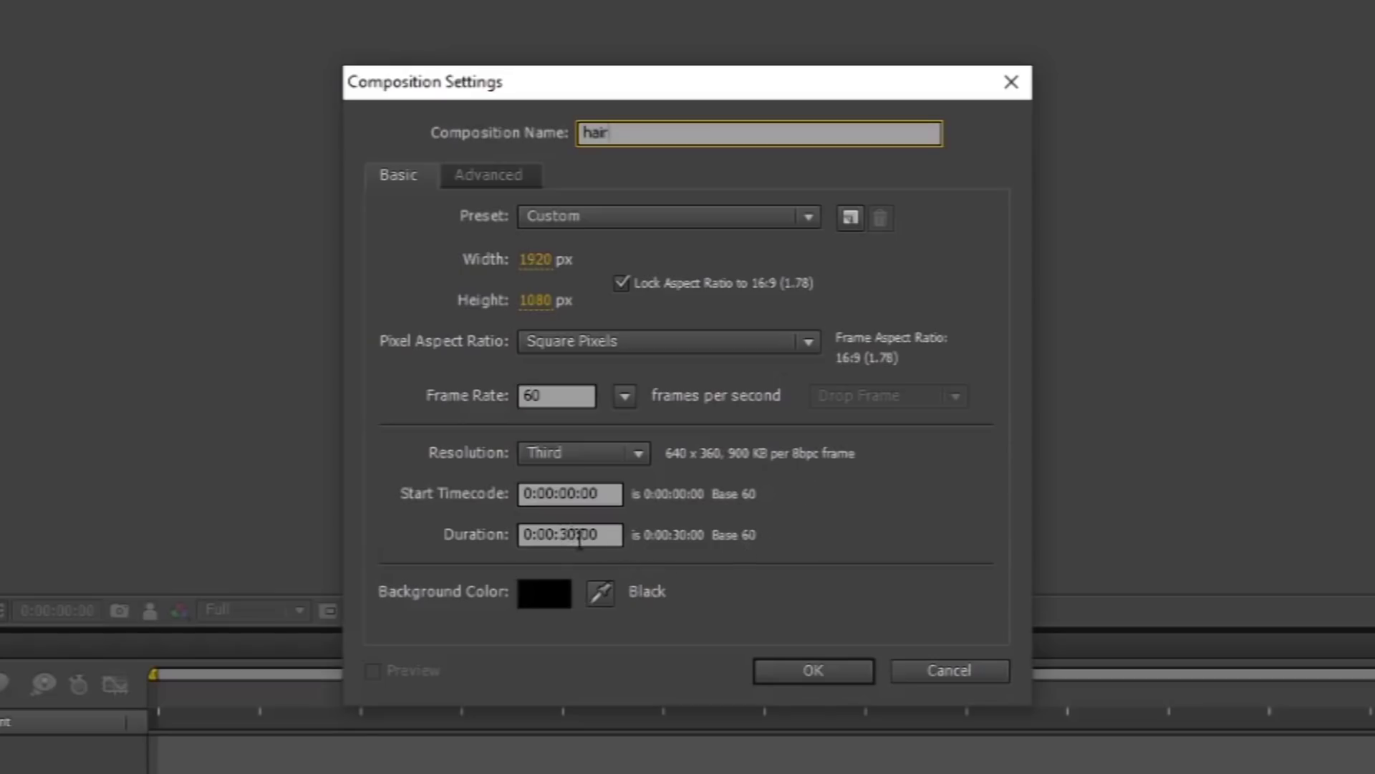
pyautogui.moveTo(577, 534); pyautogui.dragTo(563, 534)
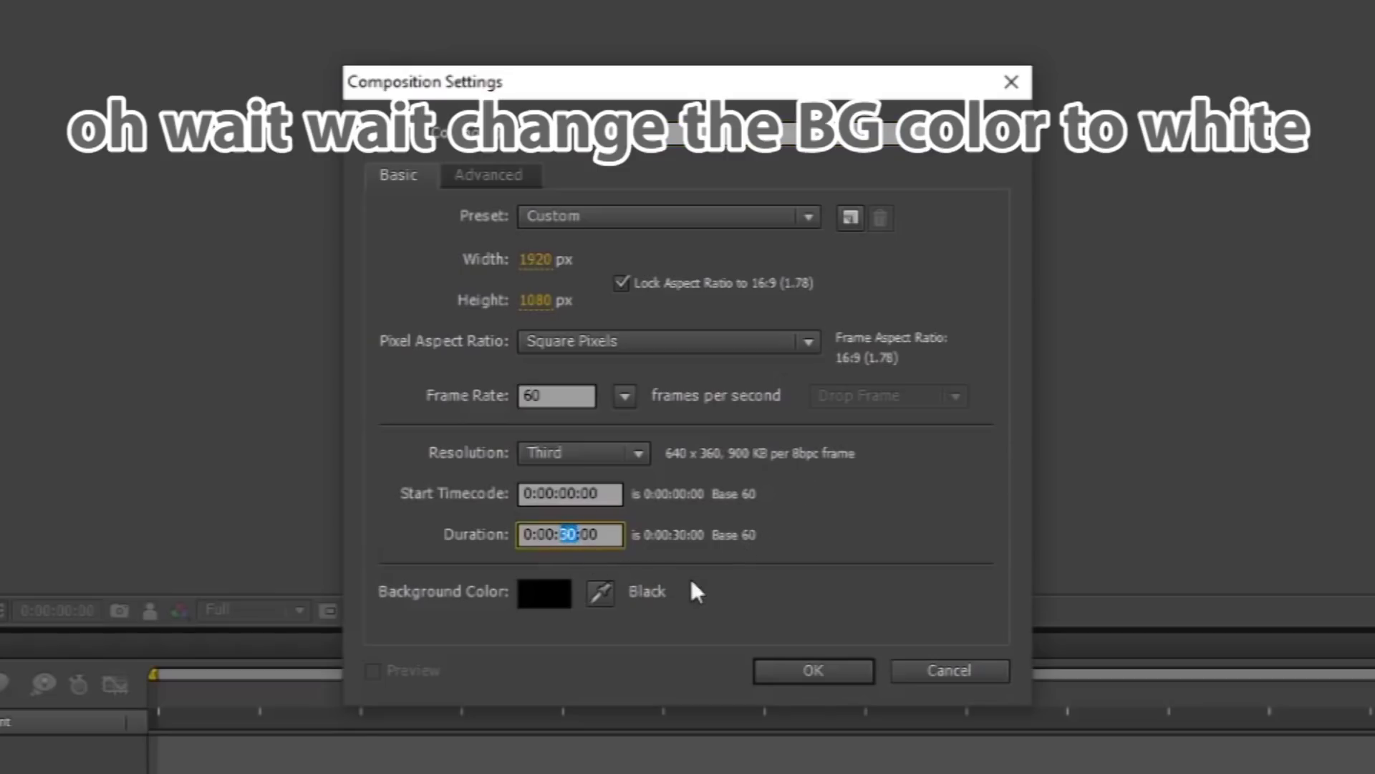
pyautogui.click(786, 669)
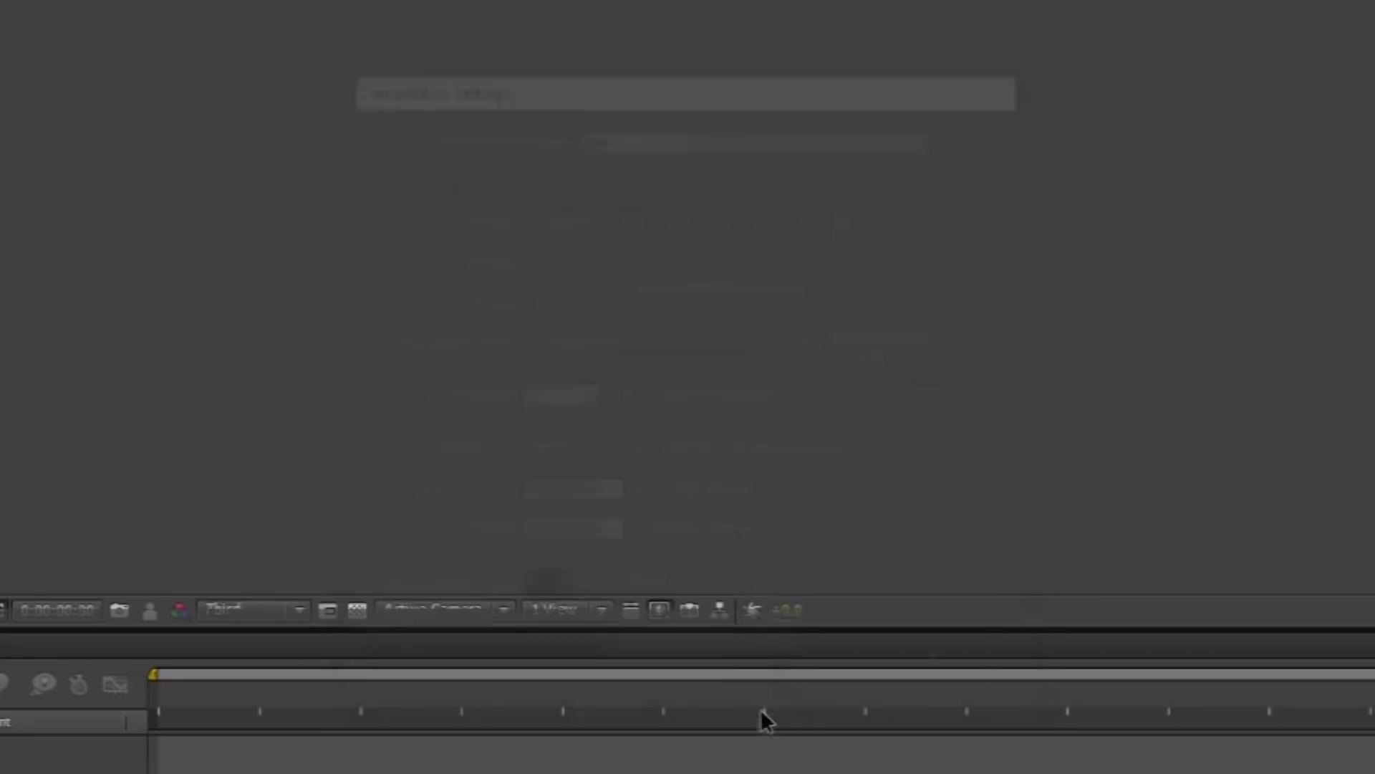
# Step: Import sperm base.psd as a composition, merging layer styles into the footage
pyautogui.click(22, 578)
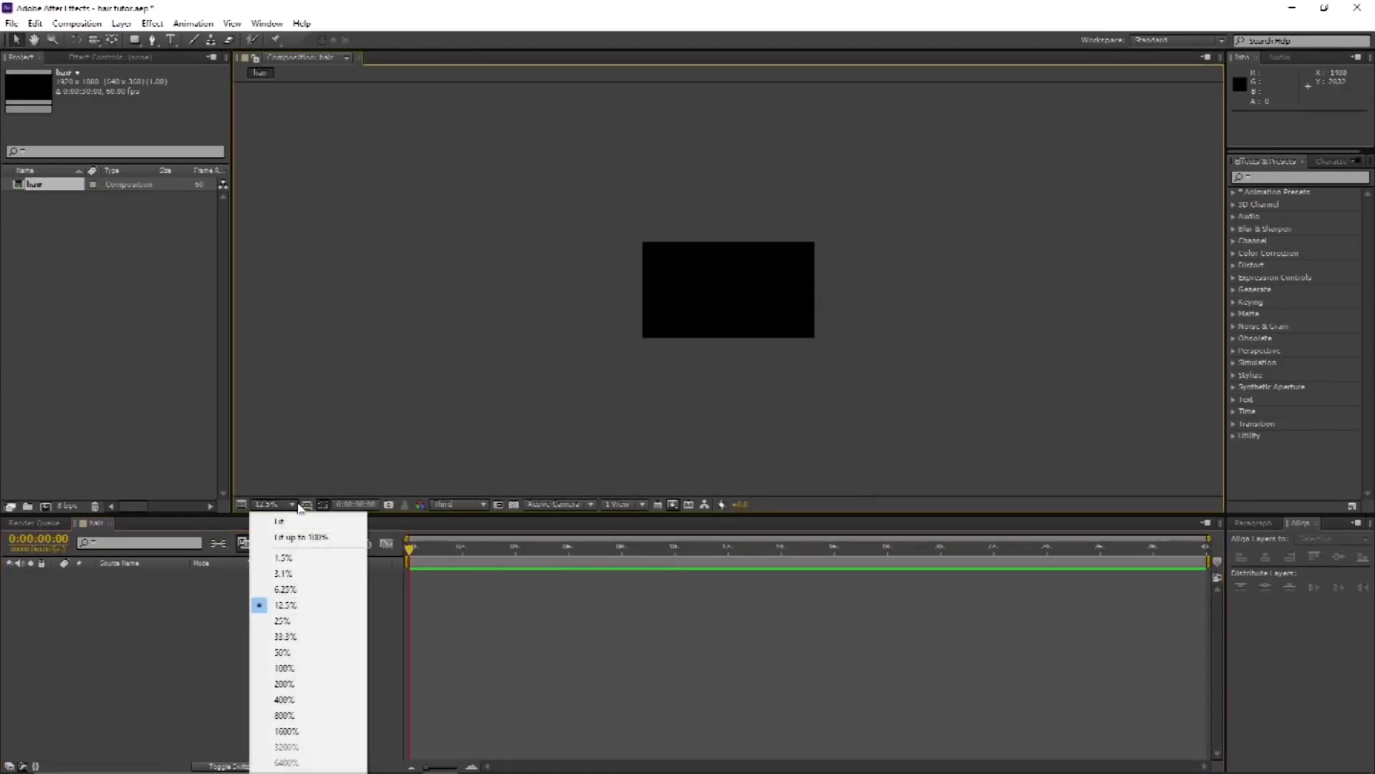
pyautogui.click(32, 772)
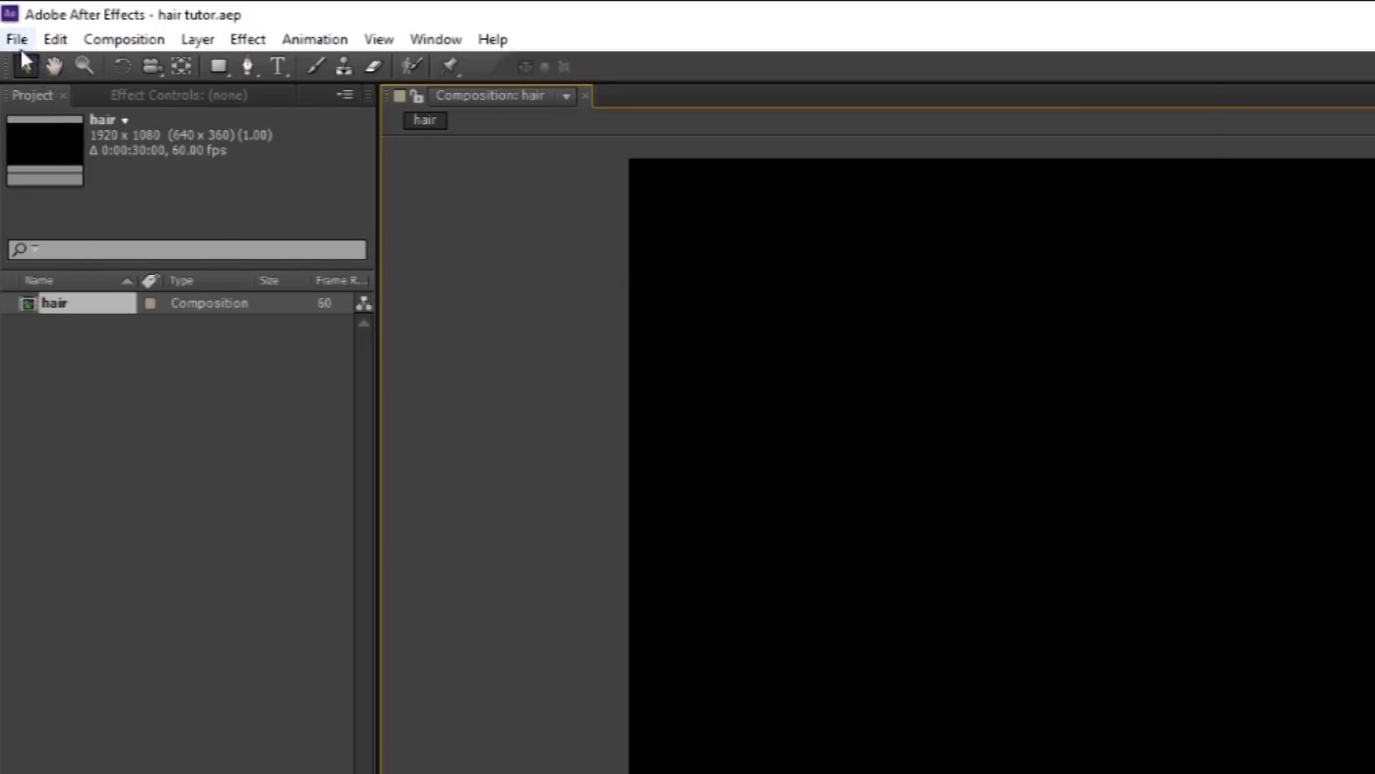
pyautogui.click(20, 46)
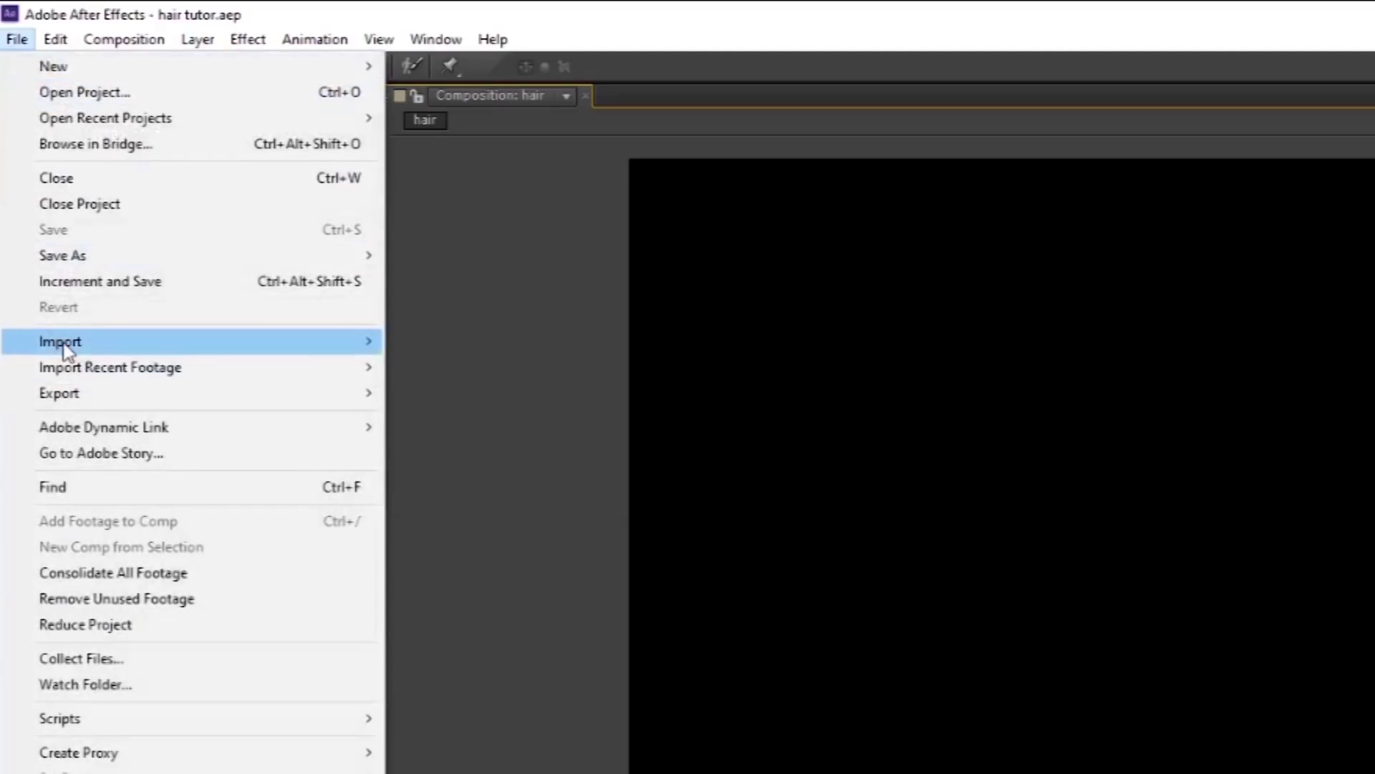
pyautogui.moveTo(63, 348)
pyautogui.click(445, 343)
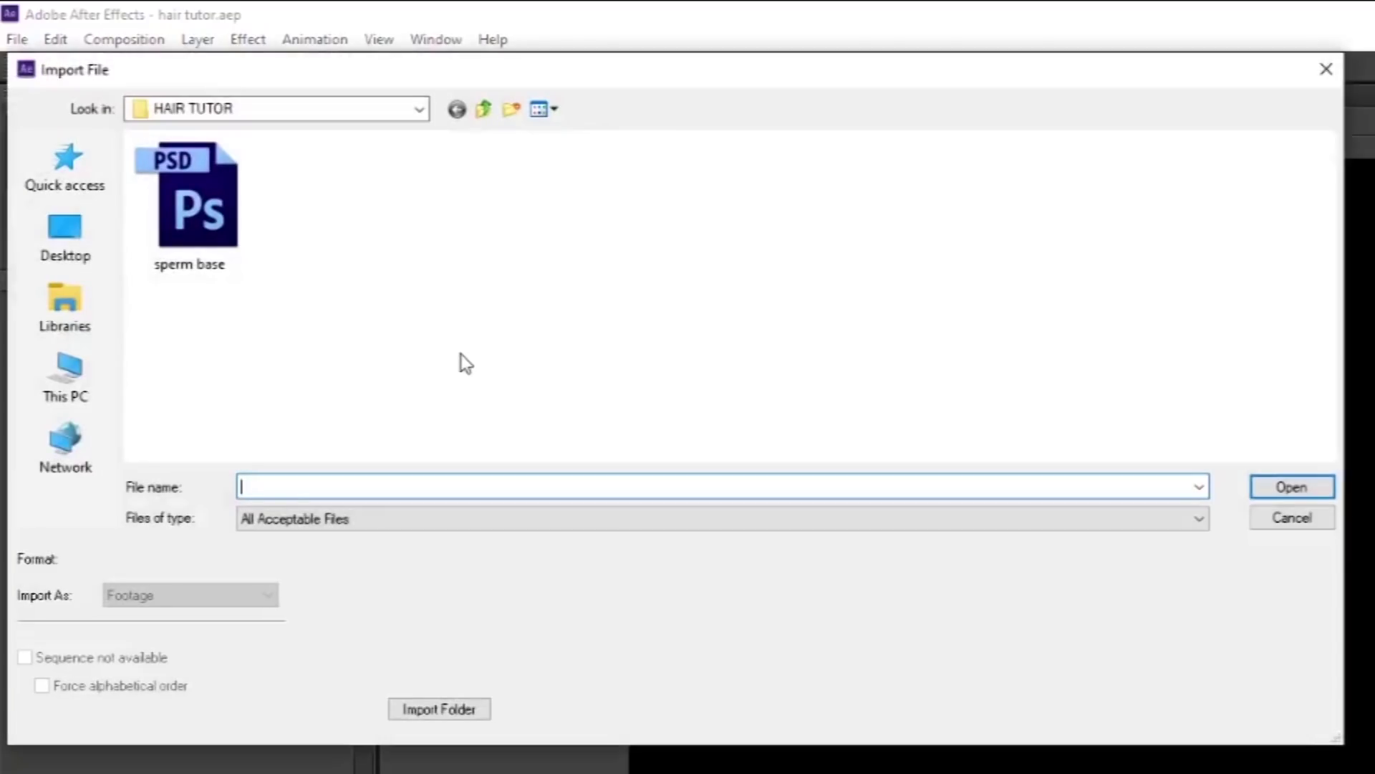
pyautogui.click(195, 209)
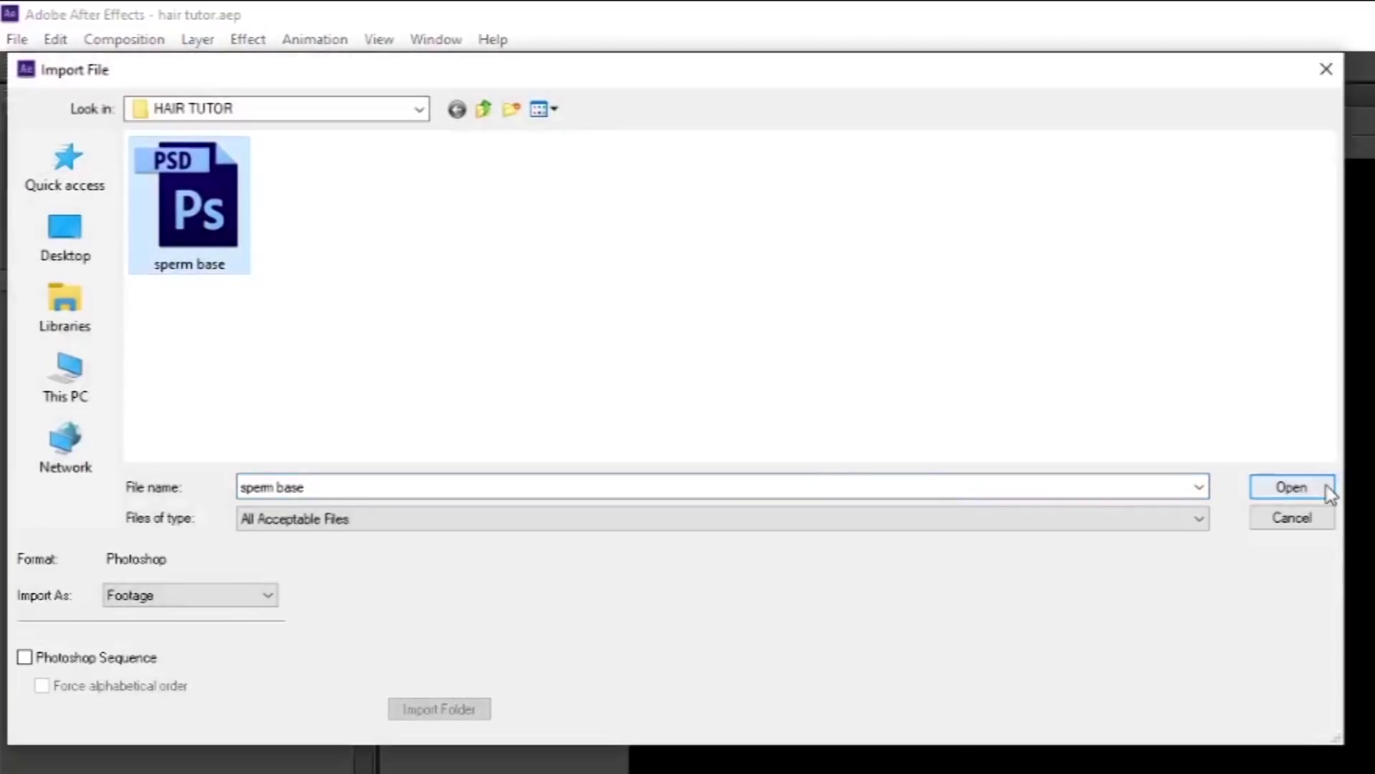
pyautogui.click(1291, 488)
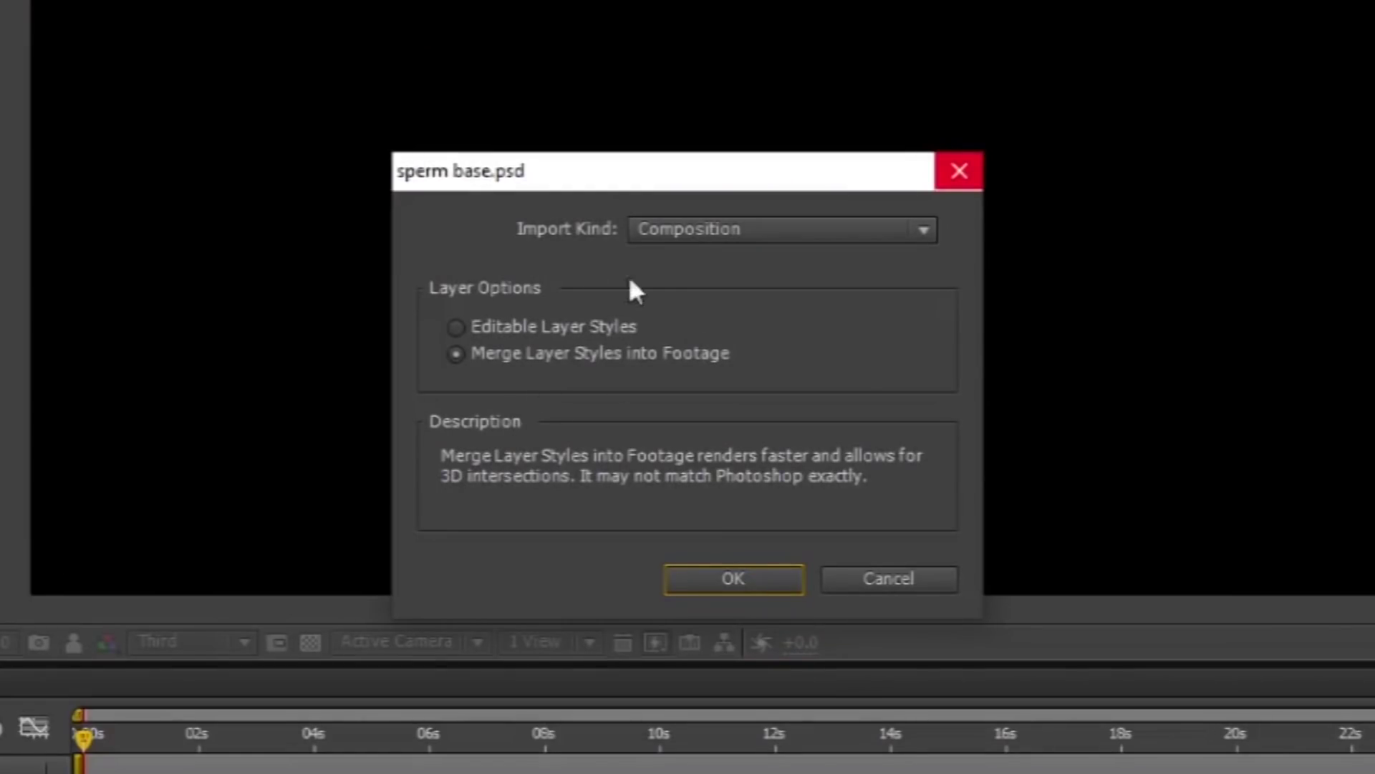
pyautogui.click(723, 231)
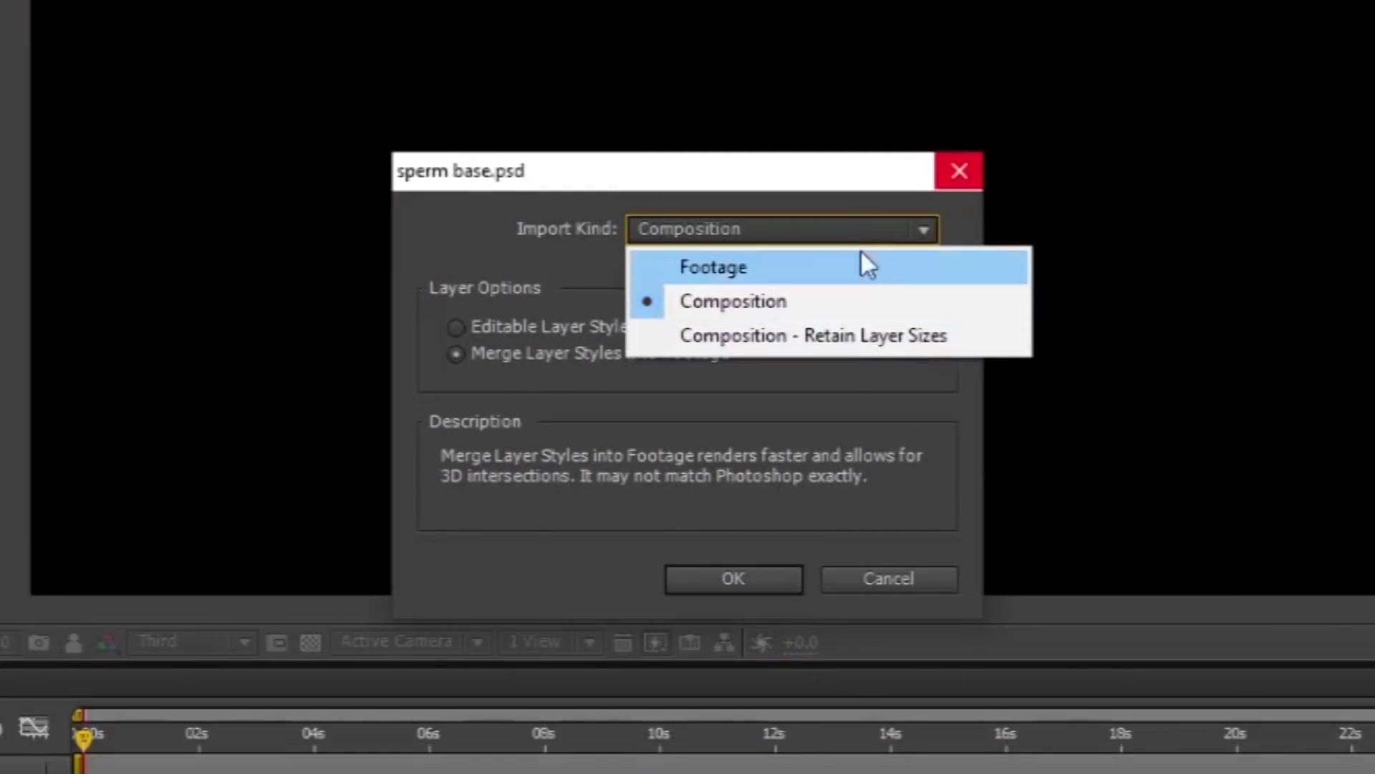
pyautogui.click(742, 412)
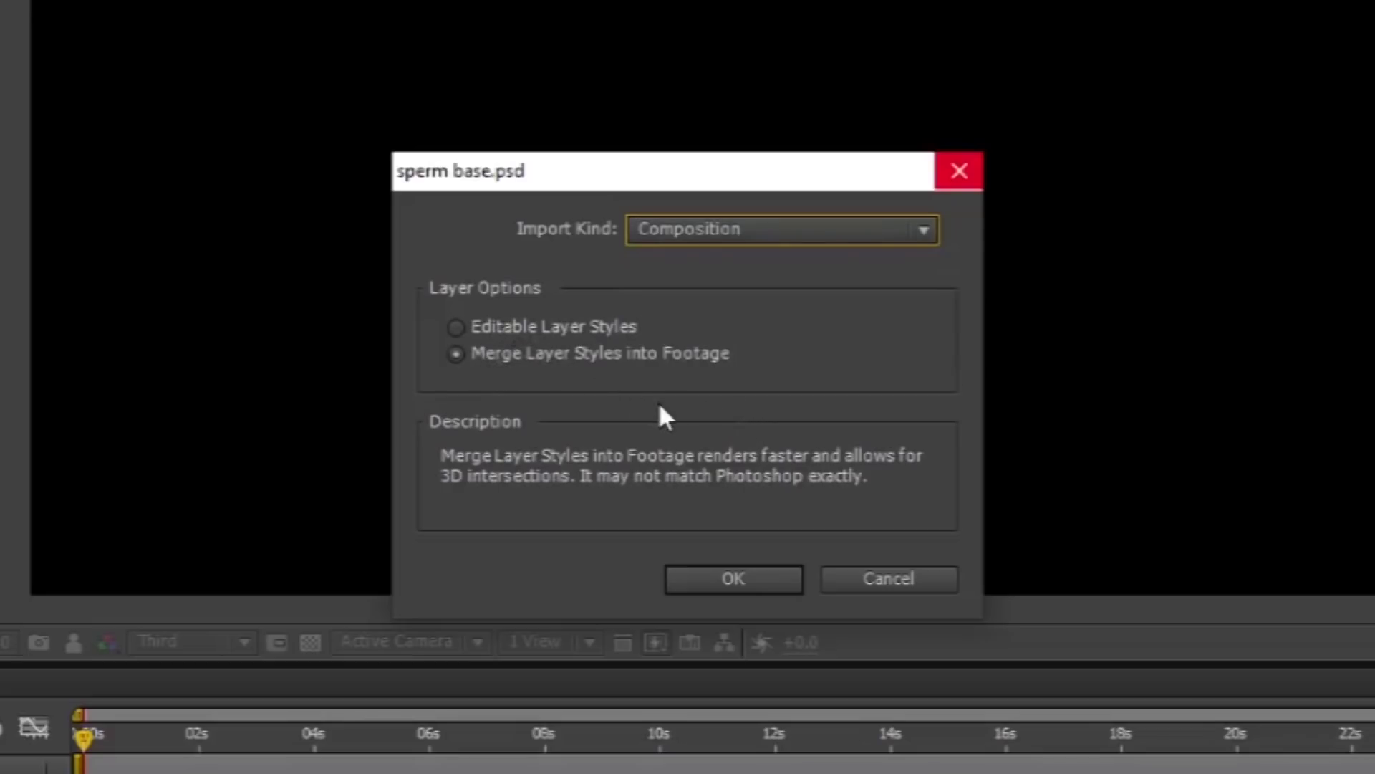
pyautogui.click(708, 577)
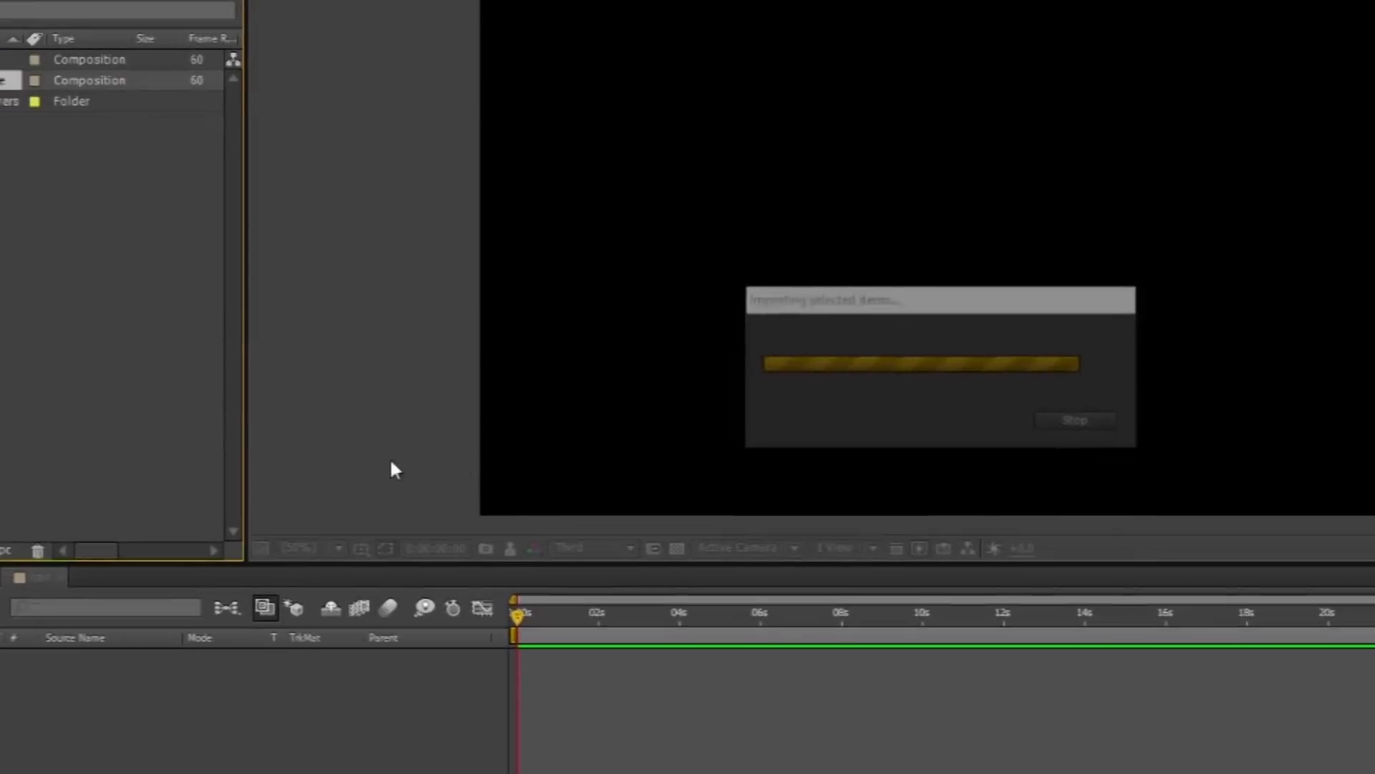
# Step: Add the sperm base composition to the hair timeline and open it to show its layers
pyautogui.moveTo(61, 105); pyautogui.dragTo(87, 663)
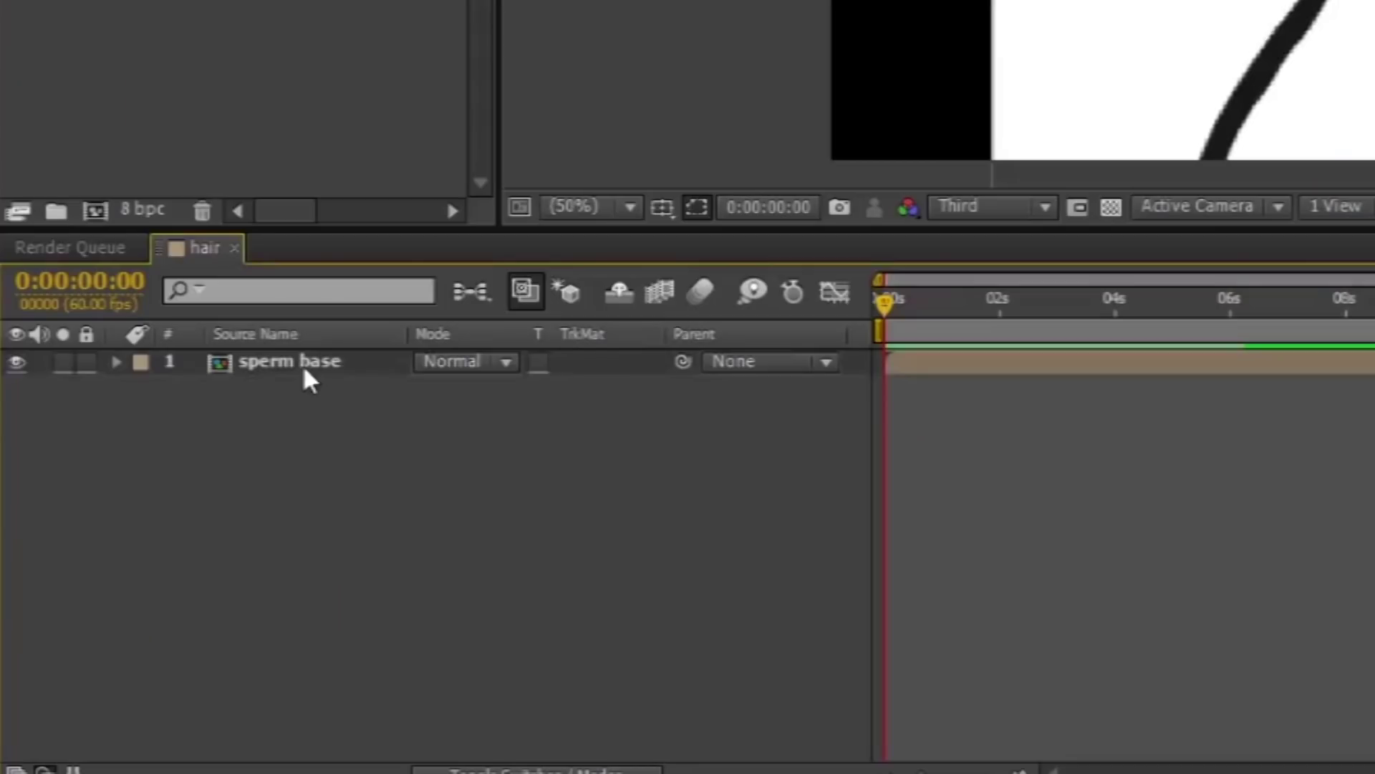
pyautogui.doubleClick(200, 638)
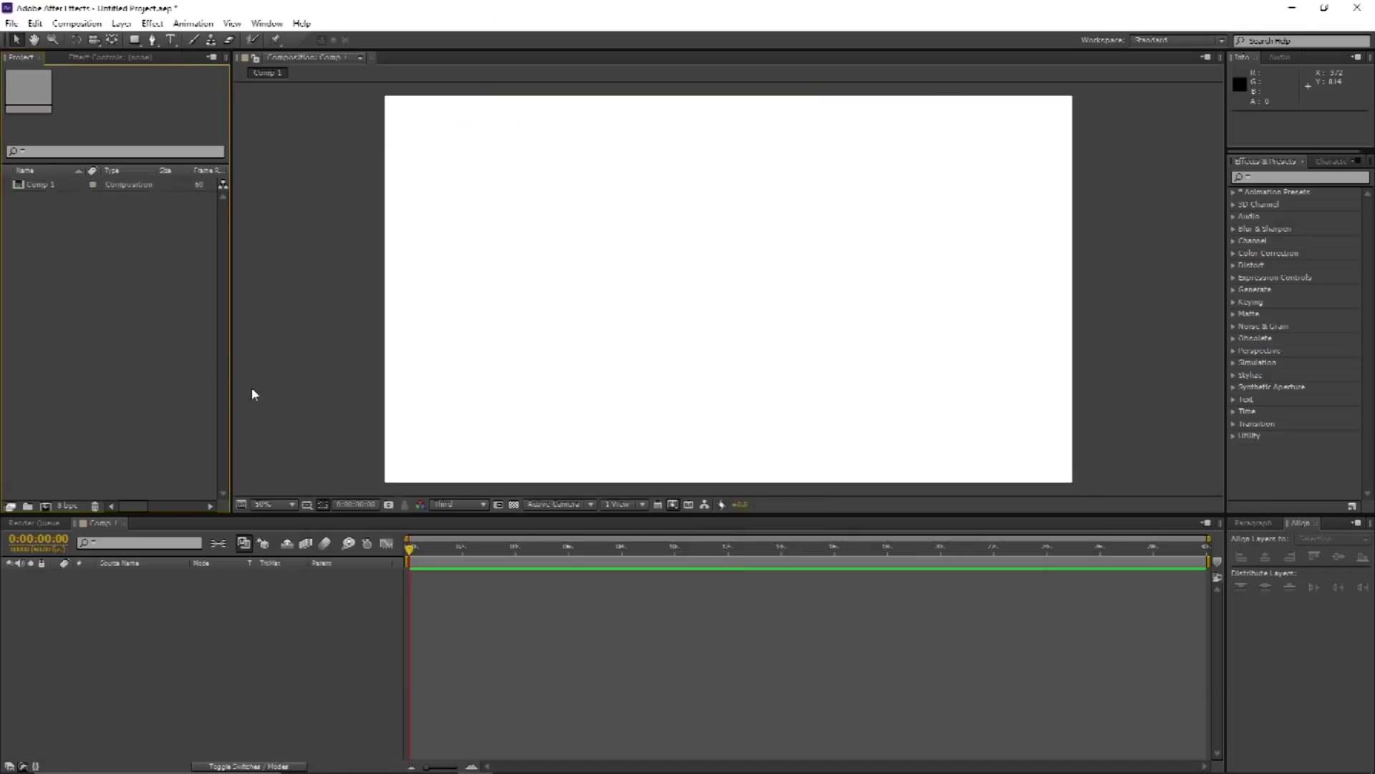
# Step: Import the character's PNG part files and add them all to the timeline
pyautogui.click(11, 23)
pyautogui.moveTo(75, 208)
pyautogui.click(265, 208)
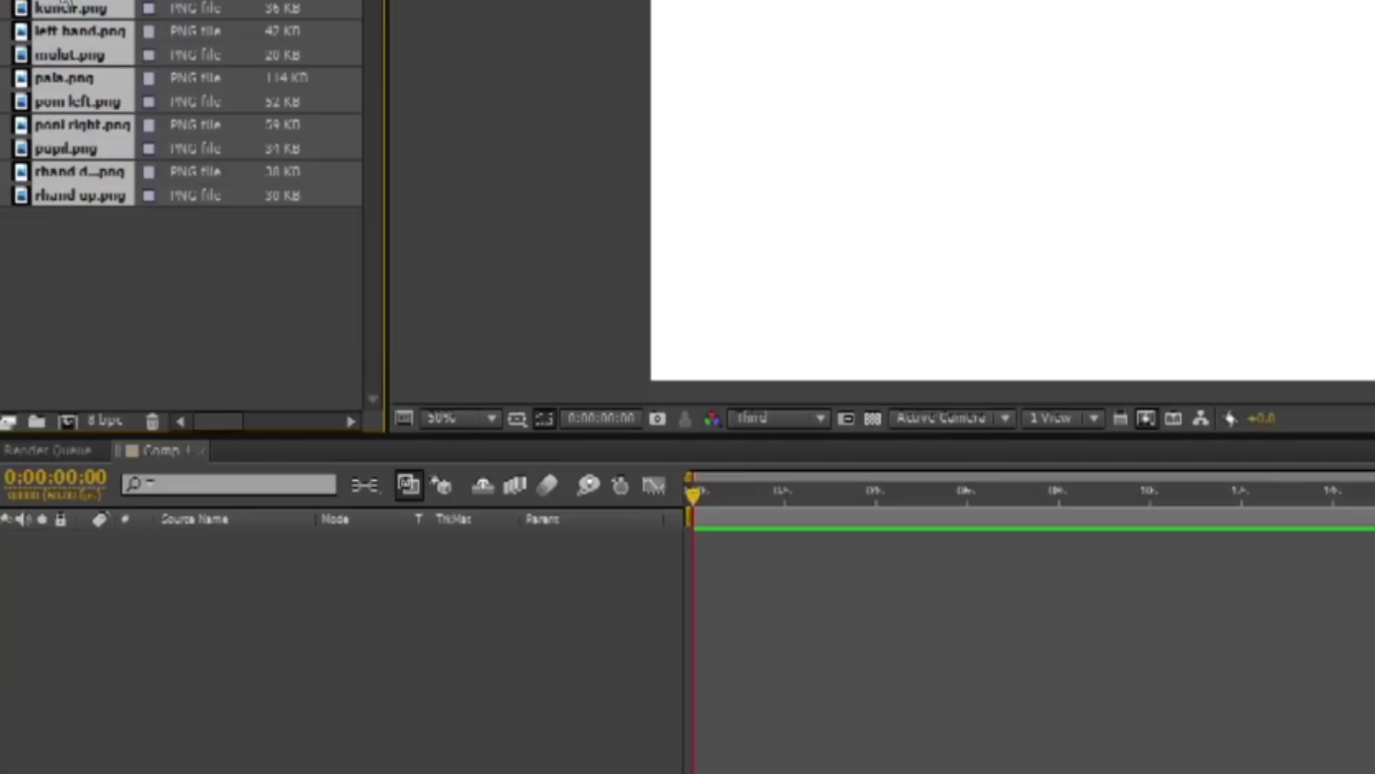
pyautogui.moveTo(79, 100); pyautogui.dragTo(113, 566)
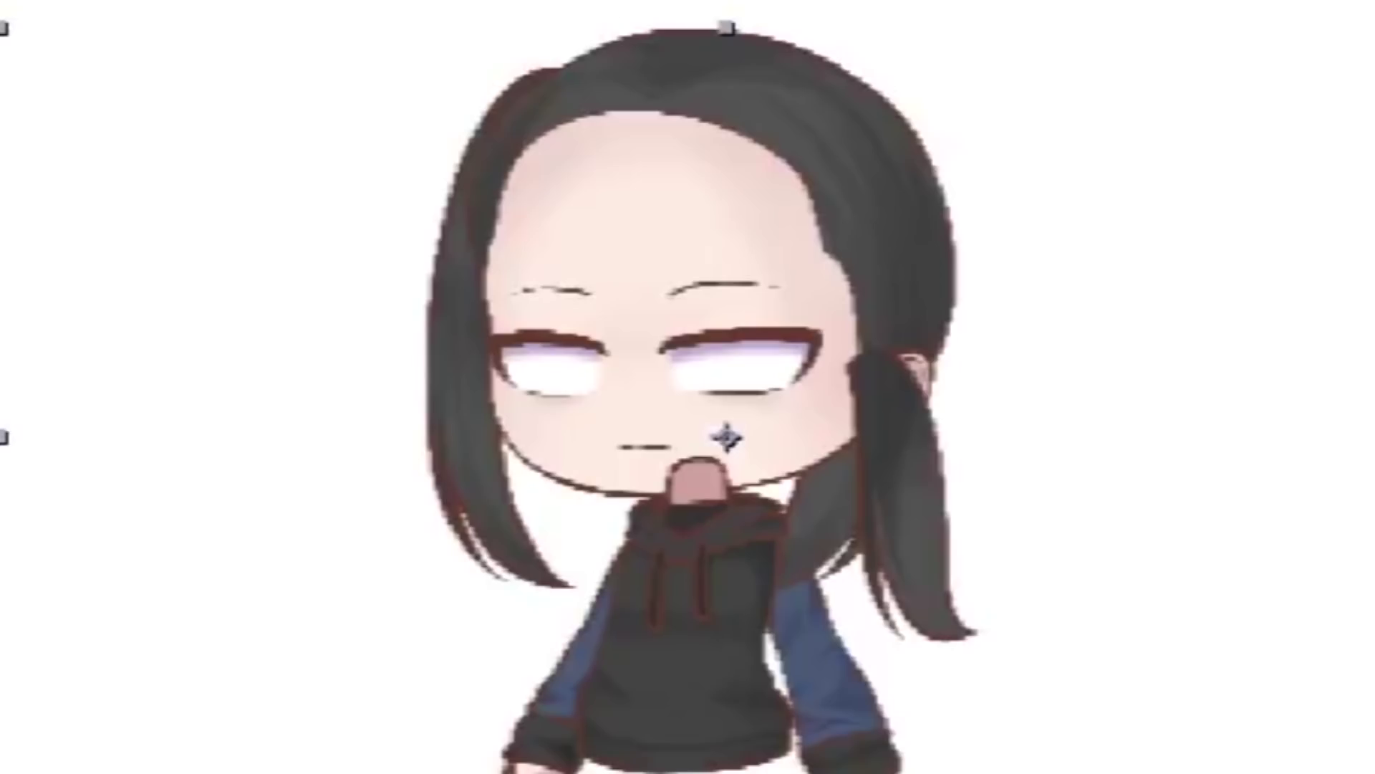
# Step: Deselect everything and rearrange the stacking order of the character's part layers in the timeline
pyautogui.hotkey('ctrl', 'shift', 'a')
pyautogui.moveTo(242, 446); pyautogui.dragTo(242, 600)
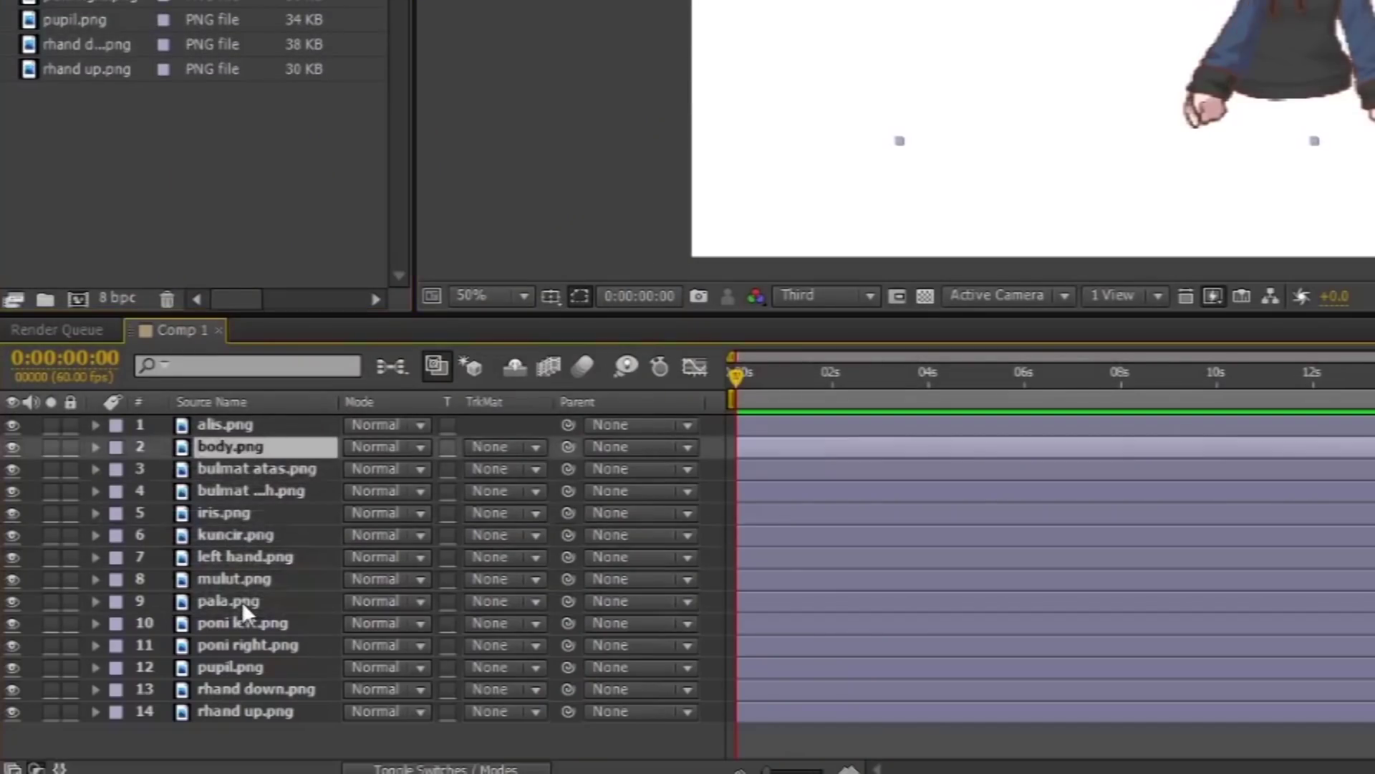
pyautogui.moveTo(238, 667); pyautogui.dragTo(232, 481)
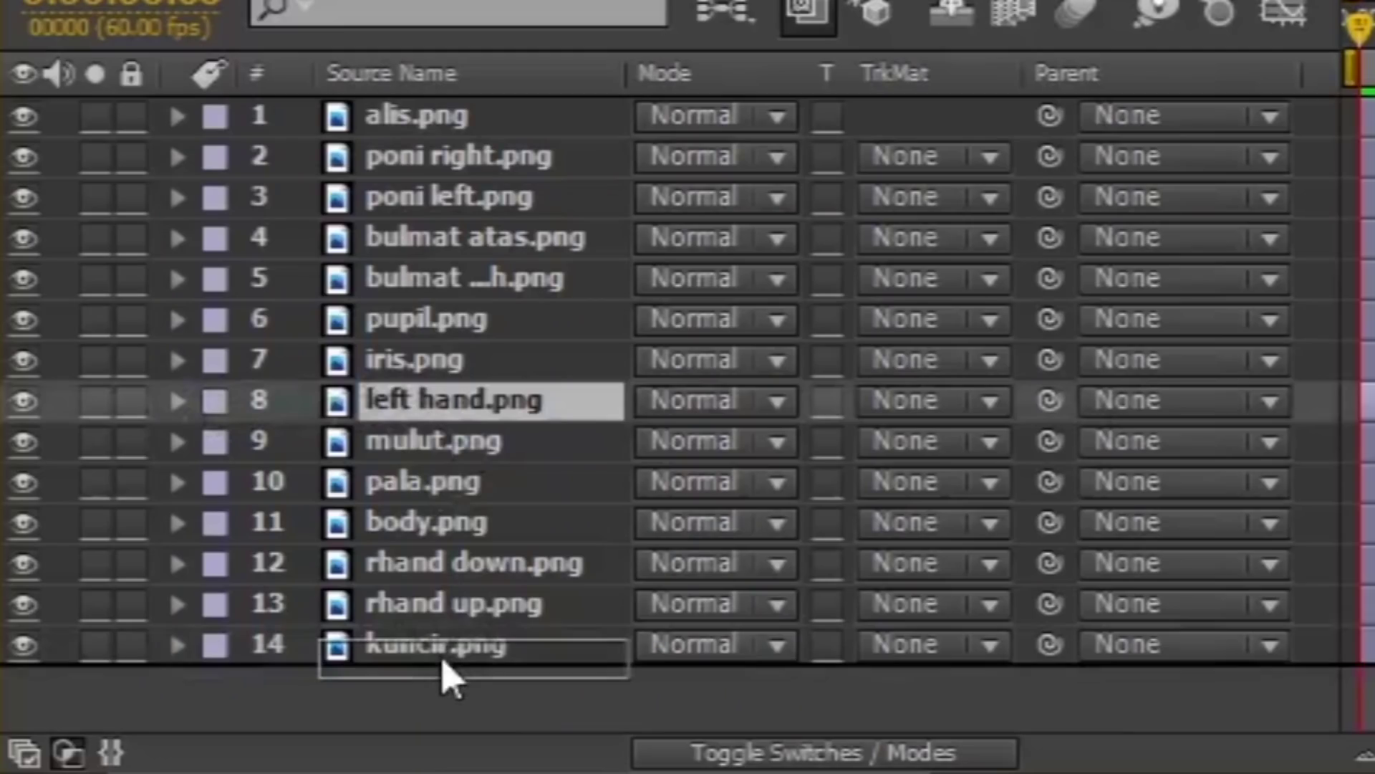
pyautogui.moveTo(442, 655); pyautogui.dragTo(443, 647)
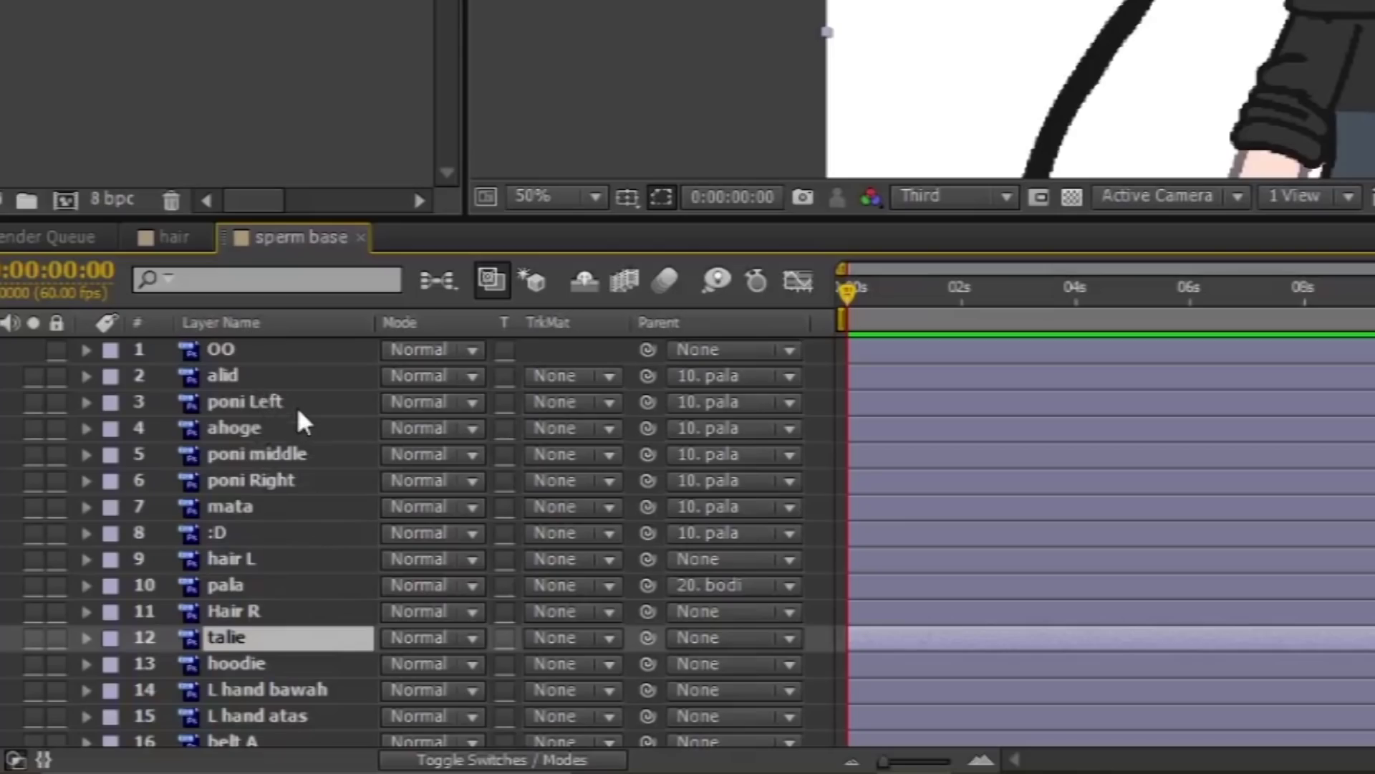
# Step: Place puppet pins on the poni Left layer along the hair strand, from its root through the middle to the tip
pyautogui.click(274, 395)
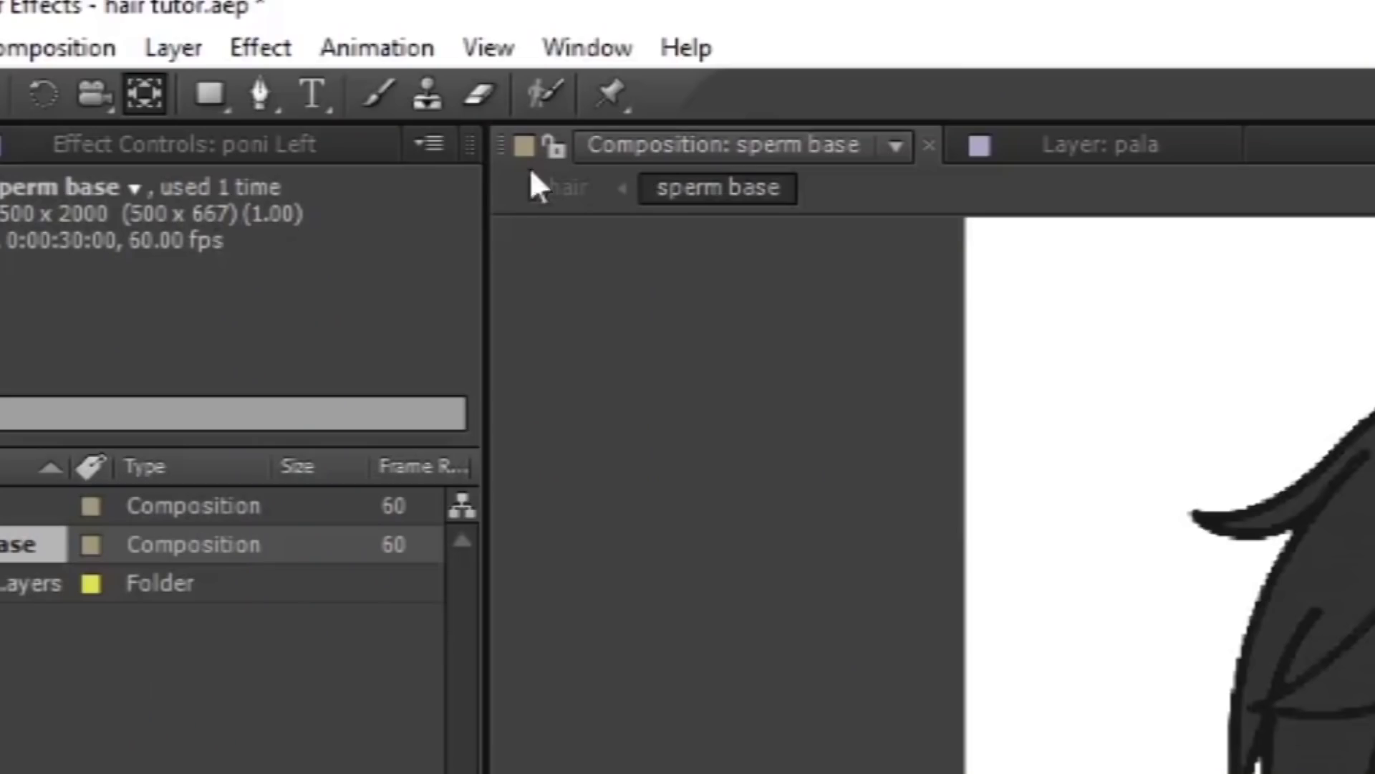
pyautogui.click(611, 92)
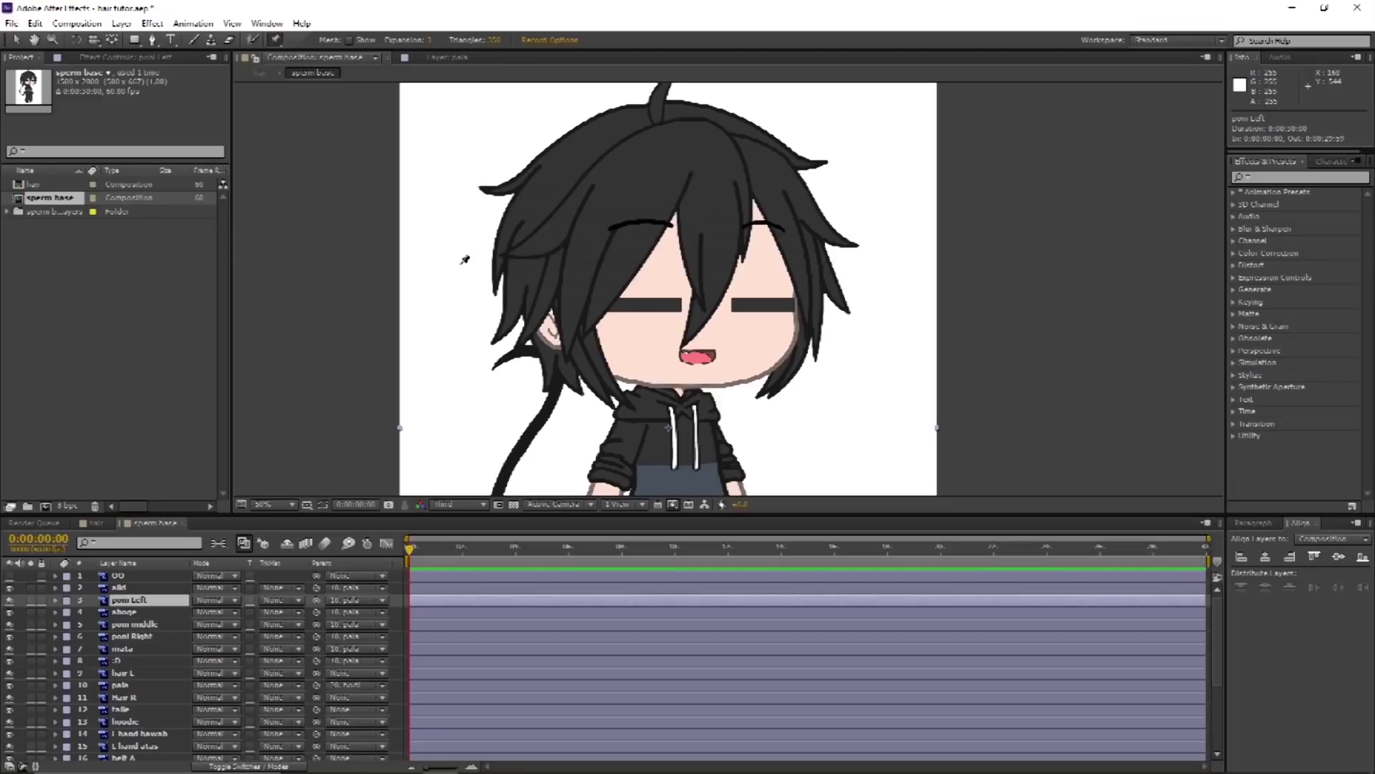
pyautogui.click(1140, 739)
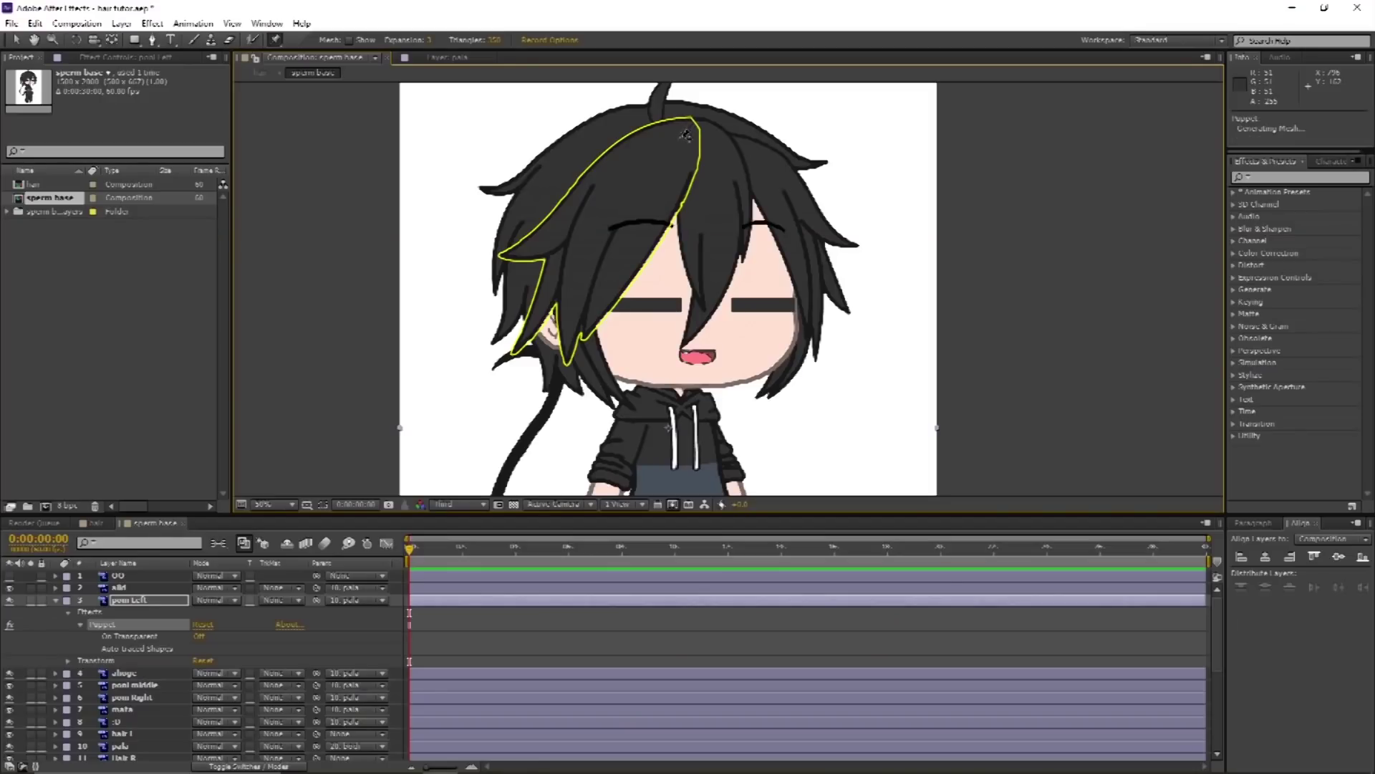
pyautogui.click(684, 128)
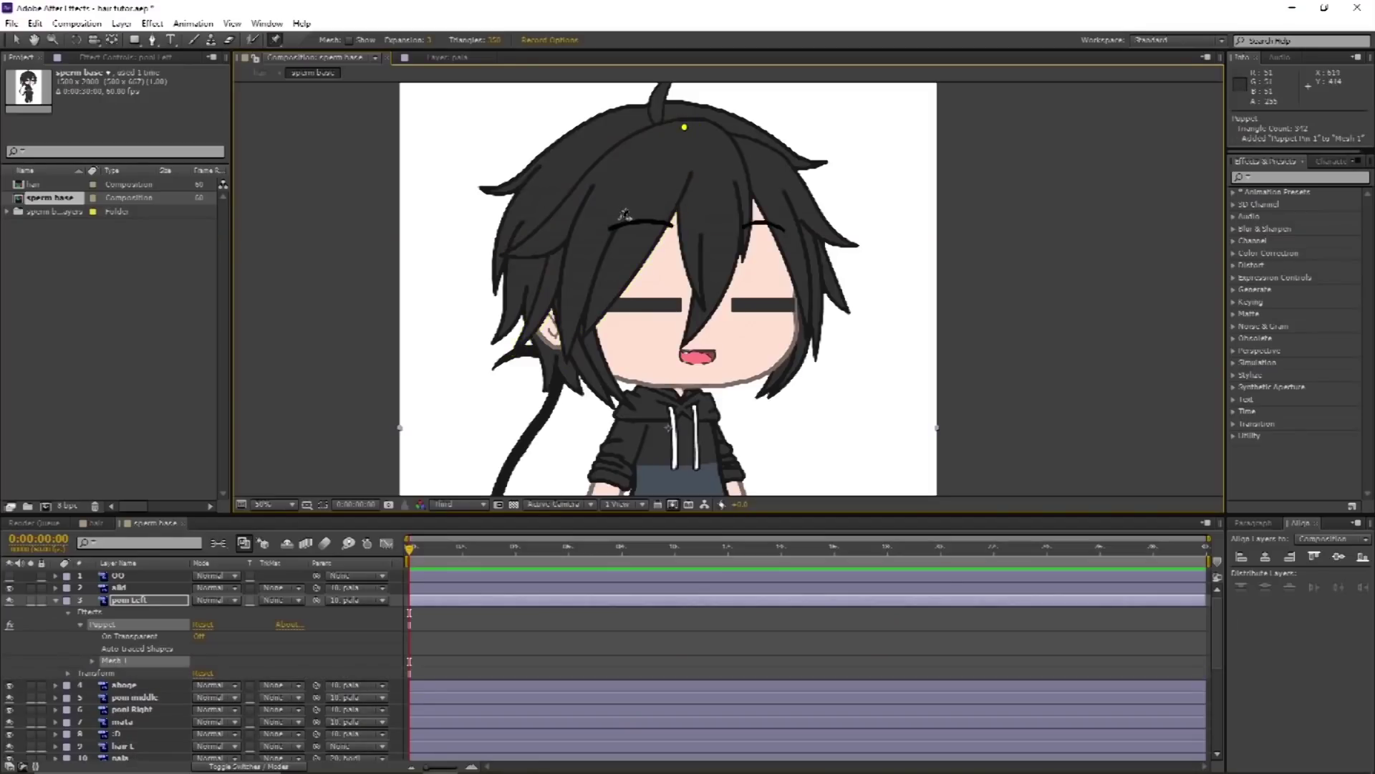
pyautogui.click(611, 225)
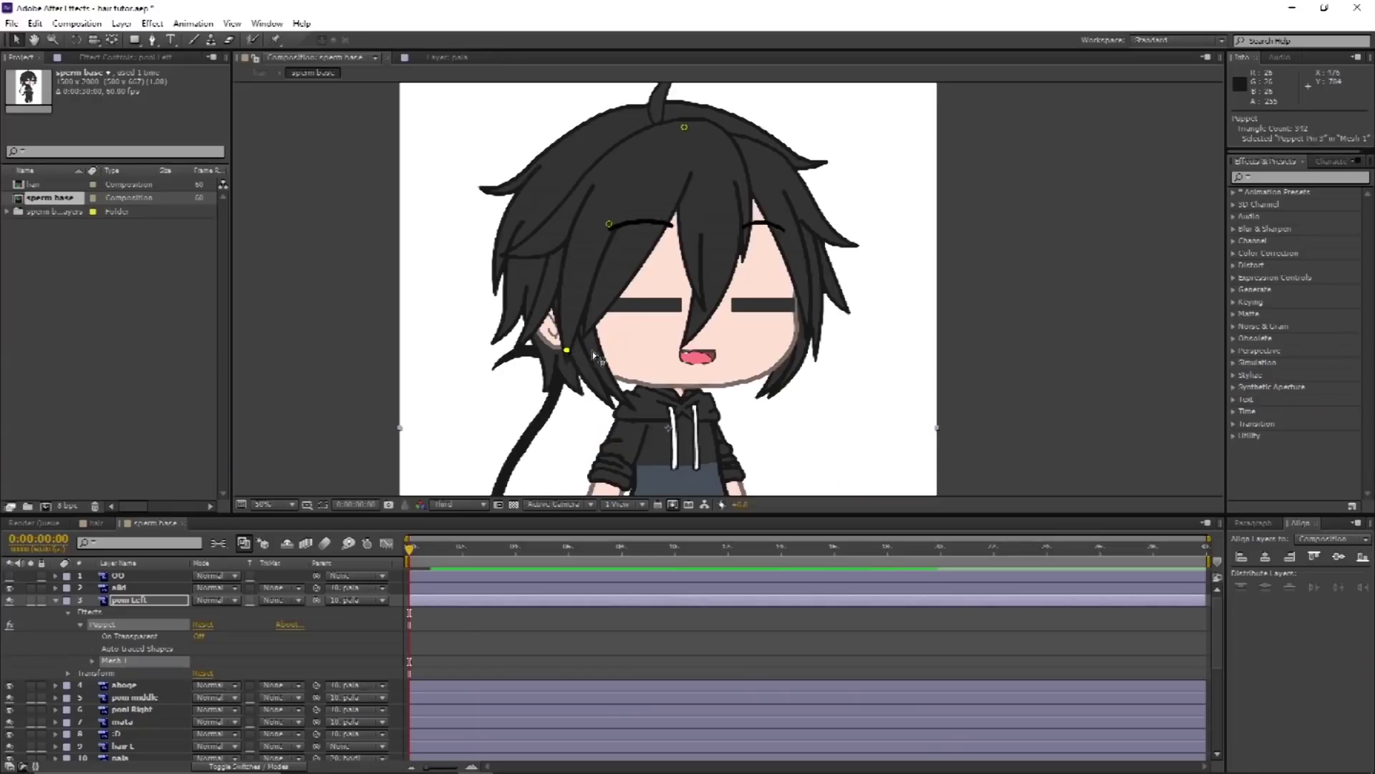
# Step: Try bending the poni Left strand by moving its tip pin and its middle pin
pyautogui.moveTo(567, 351); pyautogui.dragTo(543, 339)
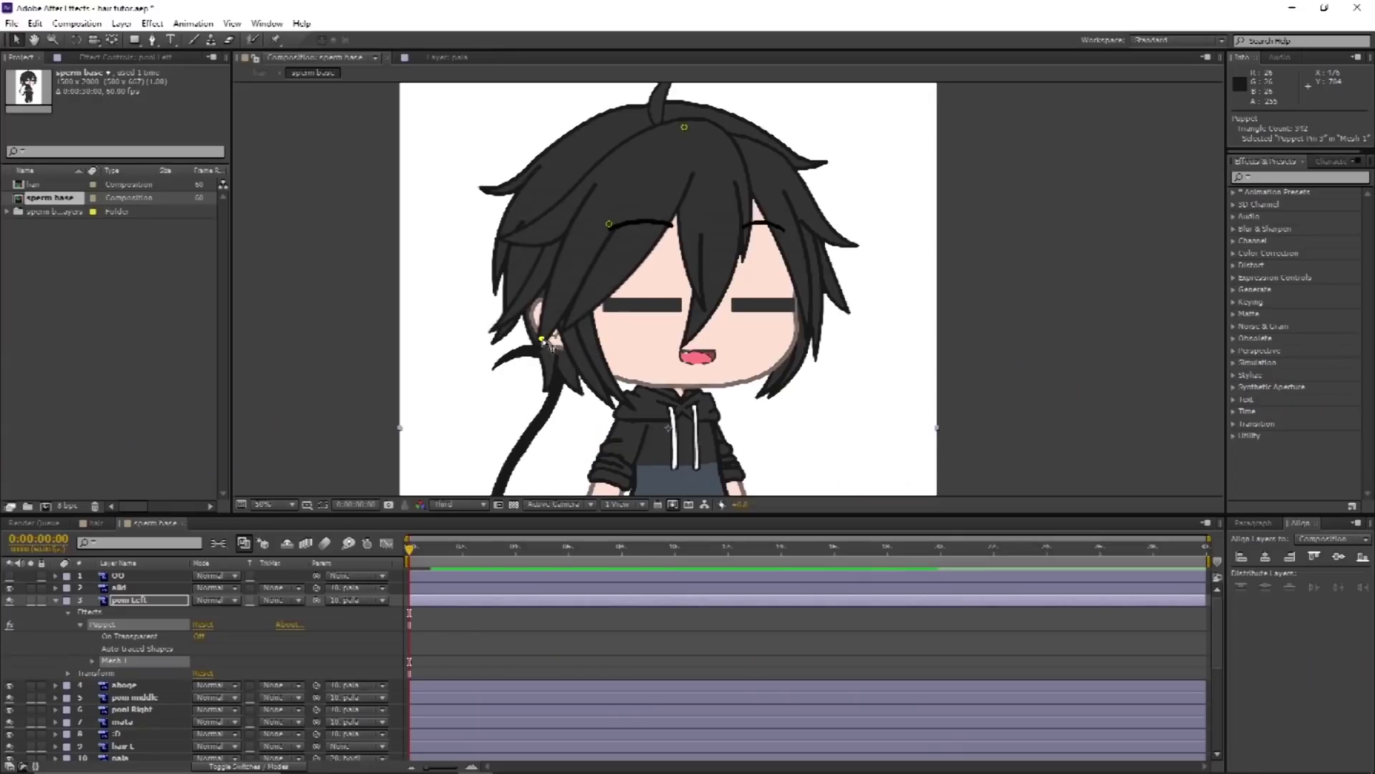
pyautogui.hotkey('ctrl', 'z')
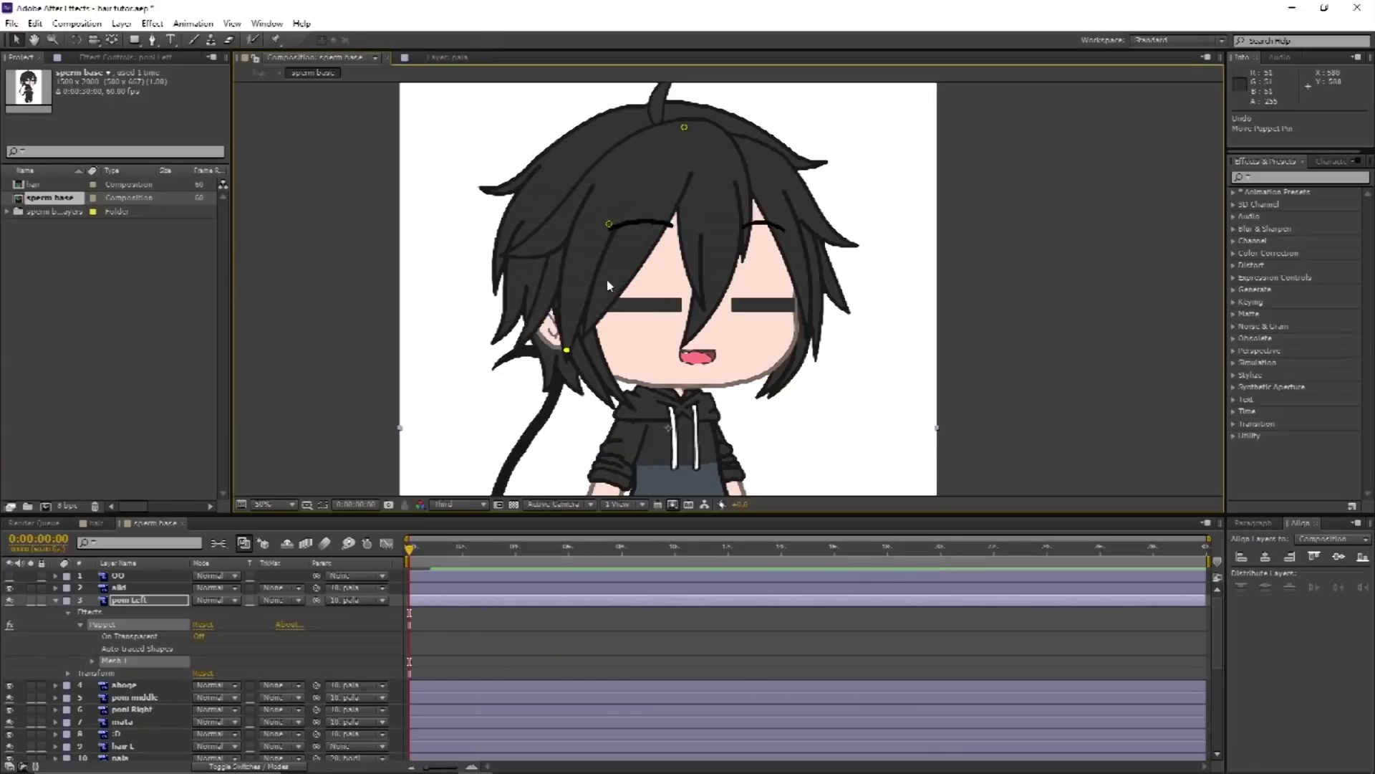
pyautogui.moveTo(609, 225)
pyautogui.mouseDown()
pyautogui.moveTo(628, 239)
pyautogui.moveTo(628, 226)
pyautogui.moveTo(589, 222)
pyautogui.mouseUp()
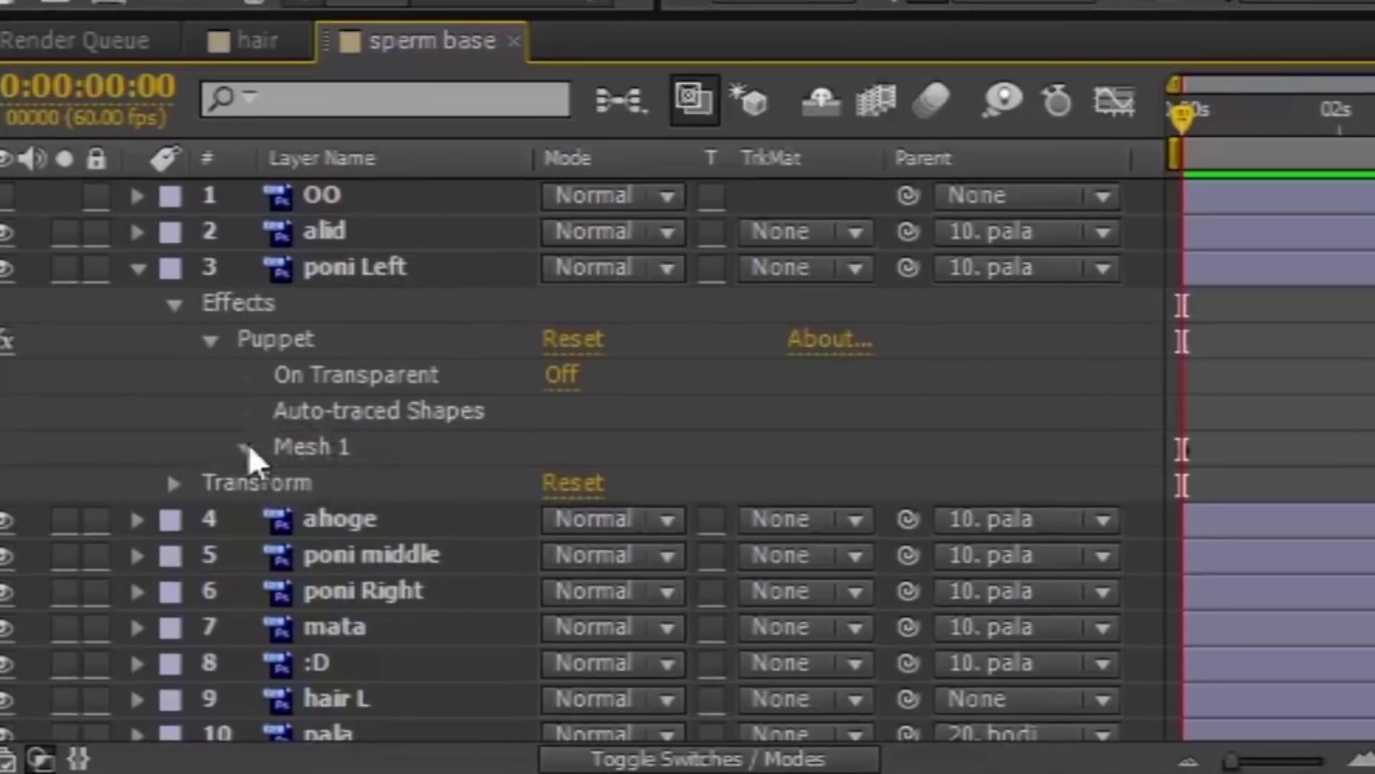
# Step: Expand the Deform group of poni Left's Mesh 1 and delete the Position keyframe of Puppet Pin 1
pyautogui.click(94, 660)
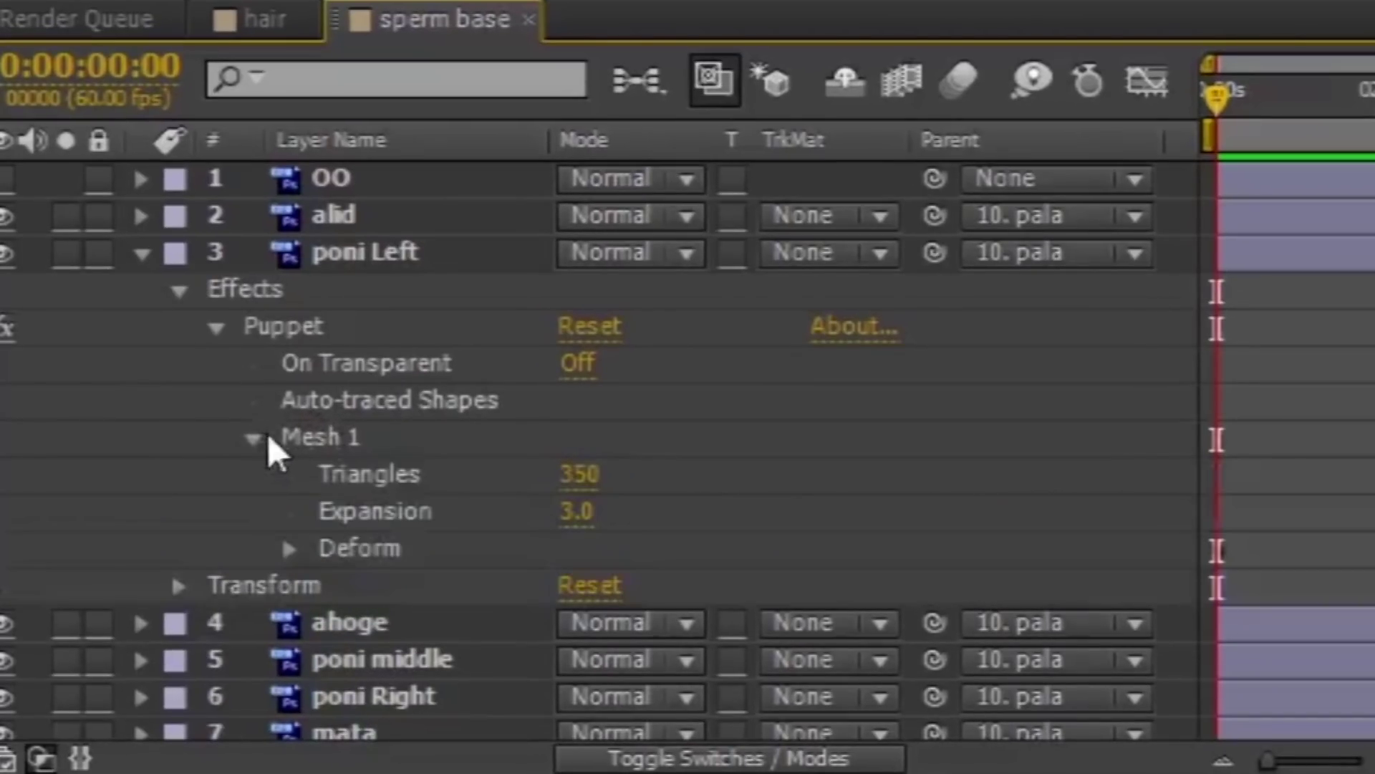
pyautogui.click(290, 550)
pyautogui.scroll(-2, 393, 515)
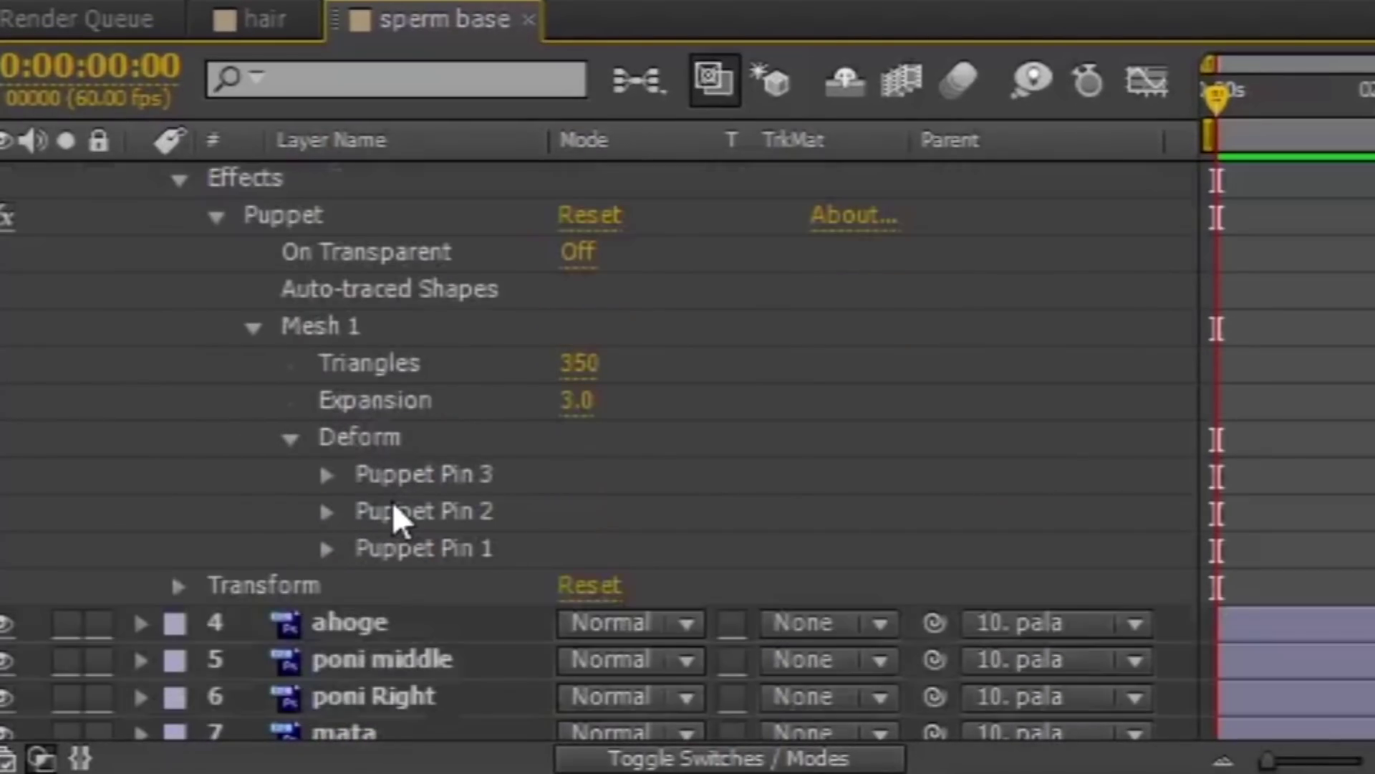
pyautogui.click(327, 550)
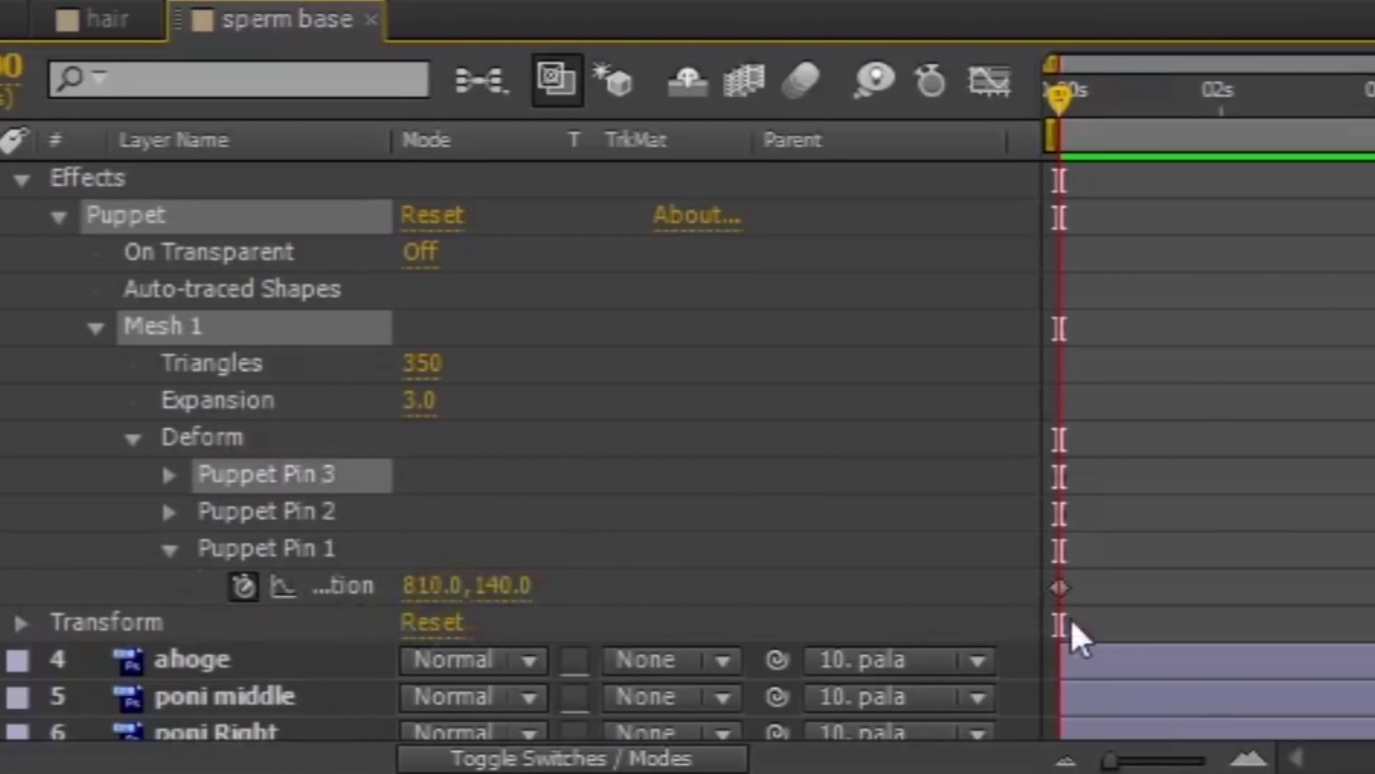
pyautogui.click(1056, 589)
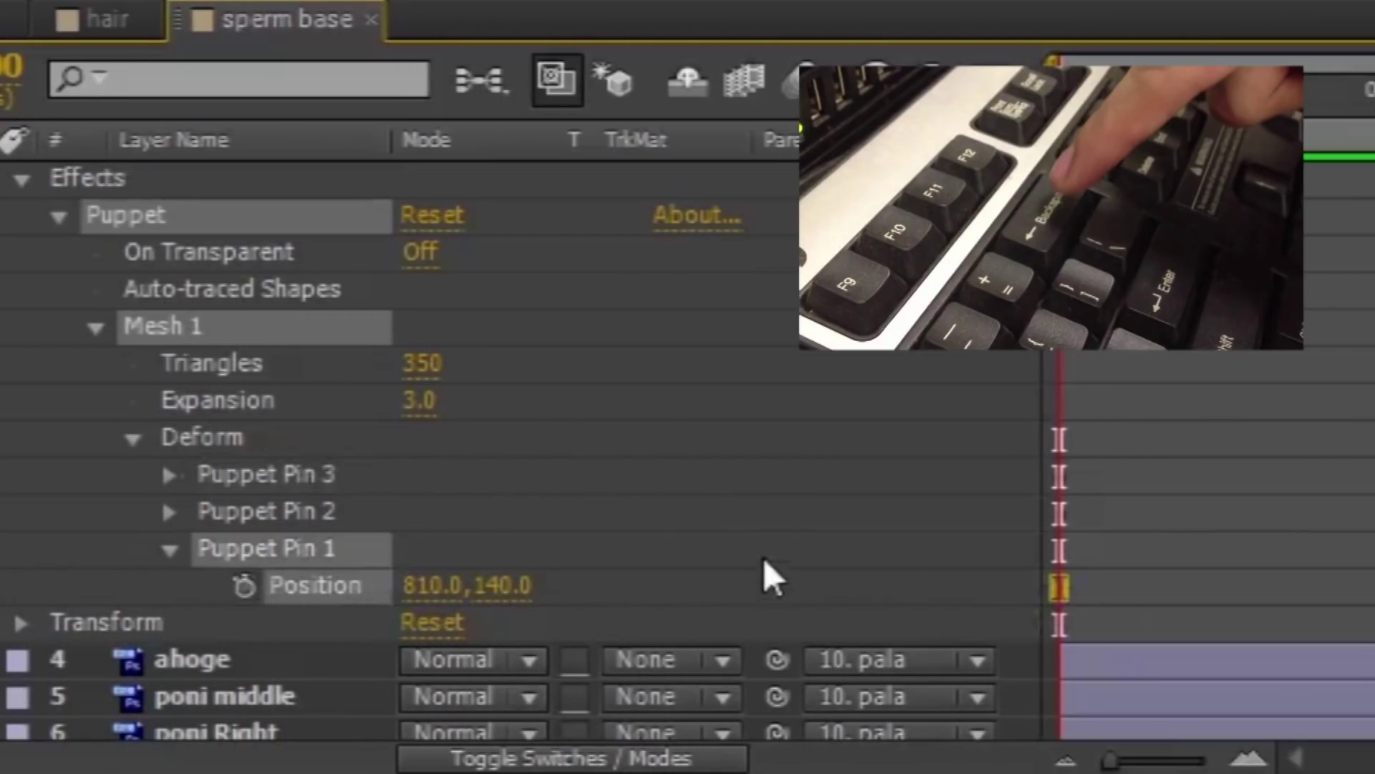
pyautogui.click(526, 537)
pyautogui.click(244, 586)
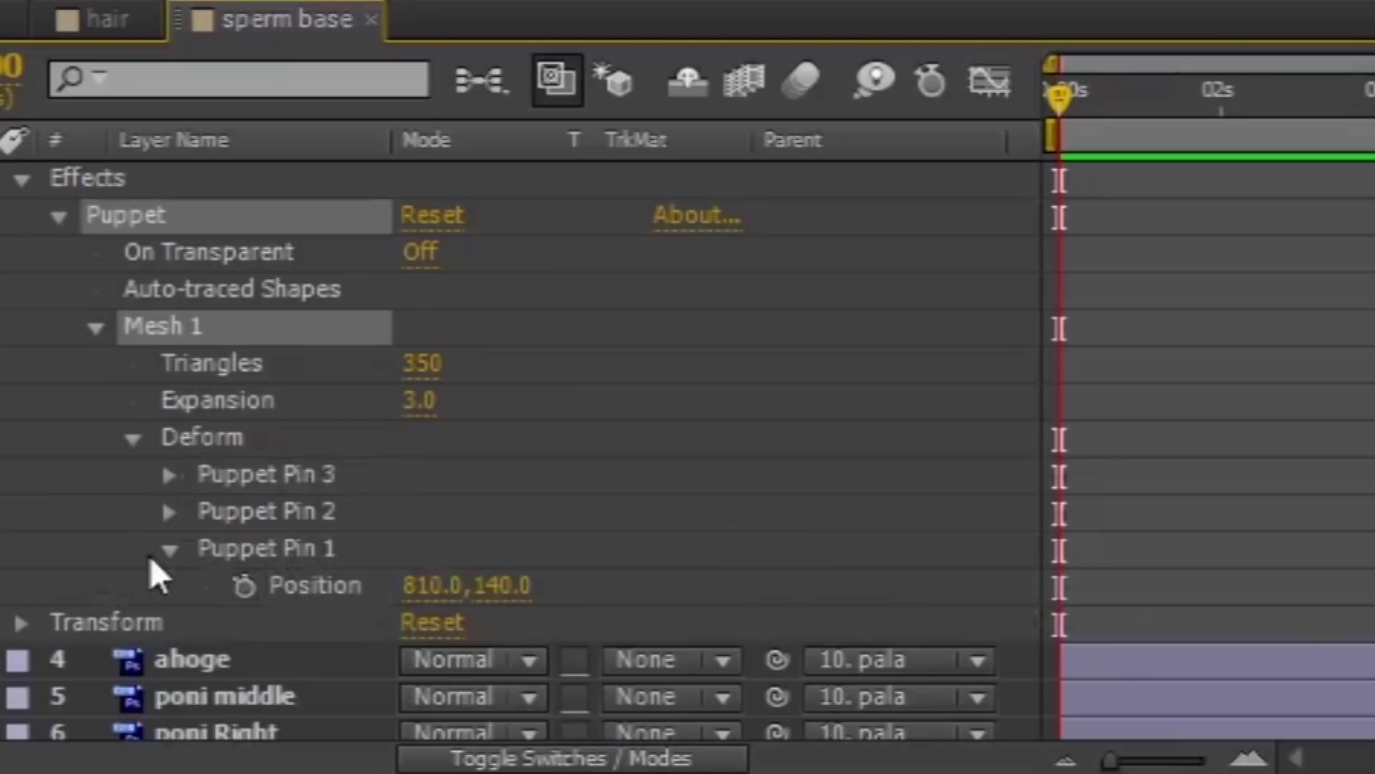
# Step: Reveal the Position properties and keyframes of Puppet Pin 2 and Puppet Pin 3
pyautogui.click(399, 334)
pyautogui.click(166, 495)
pyautogui.click(167, 478)
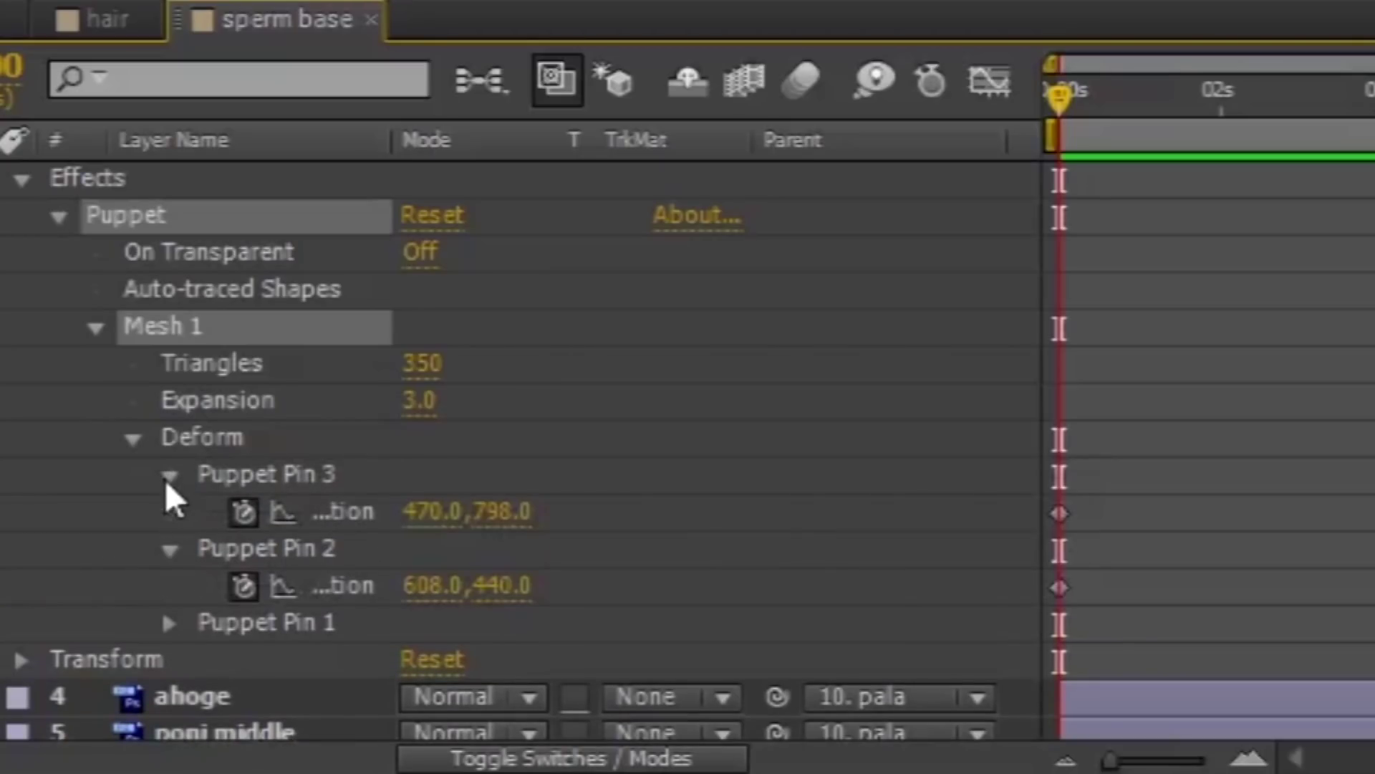
pyautogui.click(1120, 98)
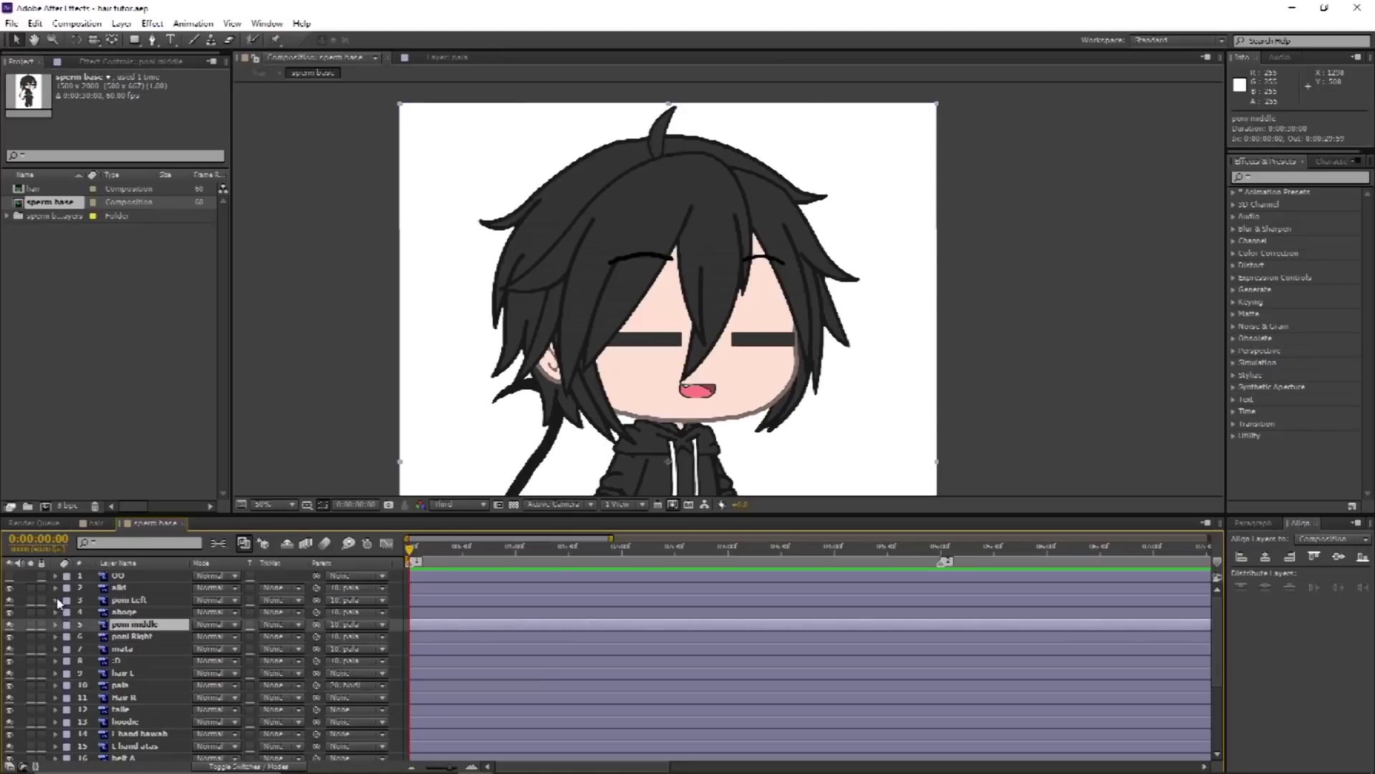
# Step: Shift the middle puppet pin of the poni Left strand slightly toward the face at 0:00:00:00
pyautogui.click(56, 600)
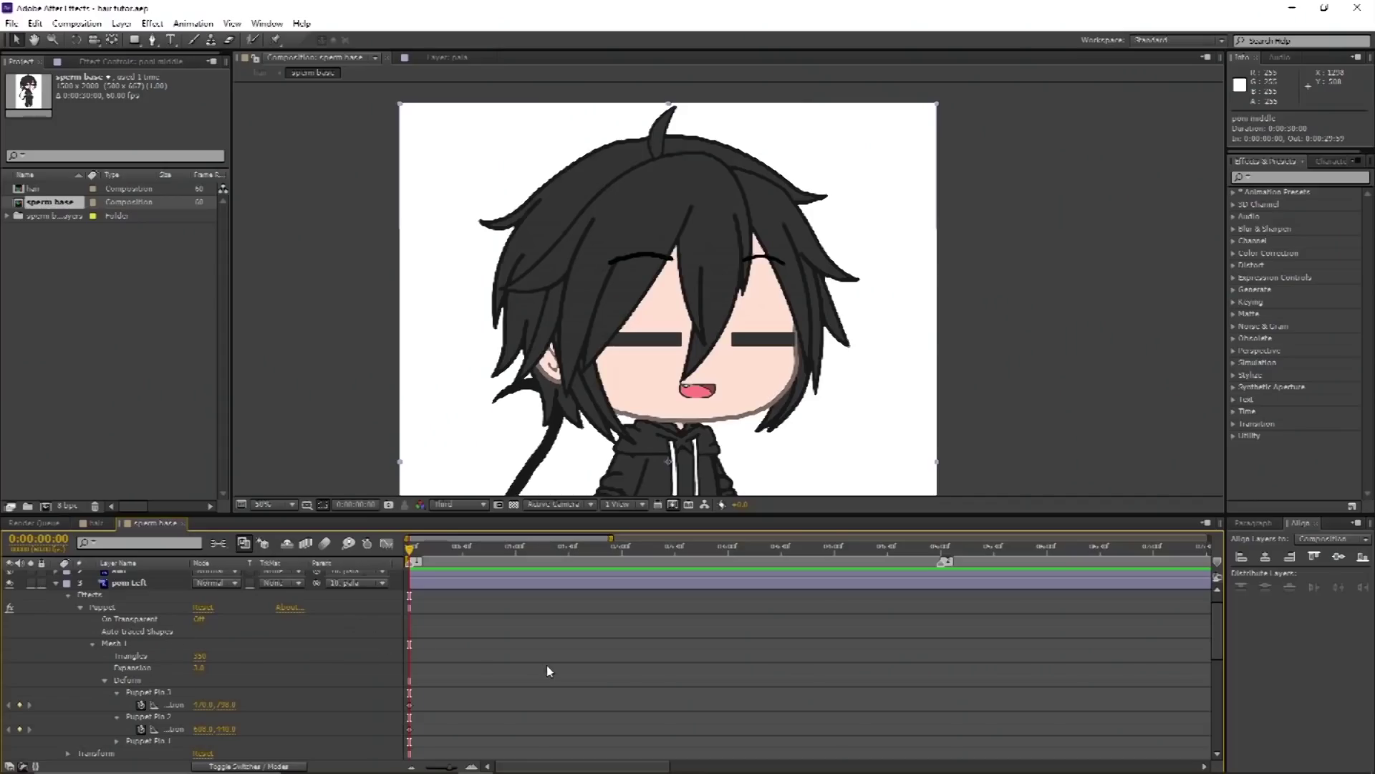
pyautogui.scroll(-2, 548, 671)
pyautogui.click(156, 656)
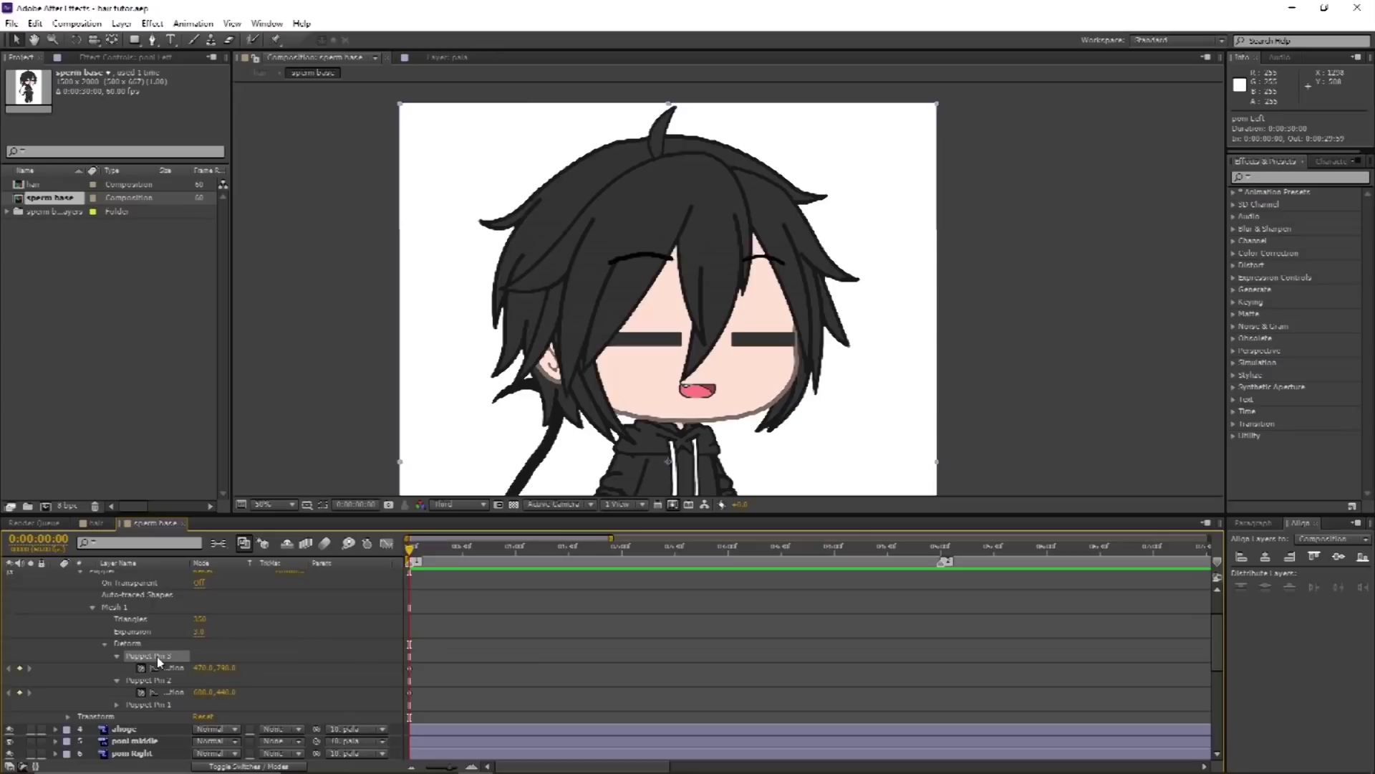
pyautogui.moveTo(618, 261); pyautogui.dragTo(627, 263)
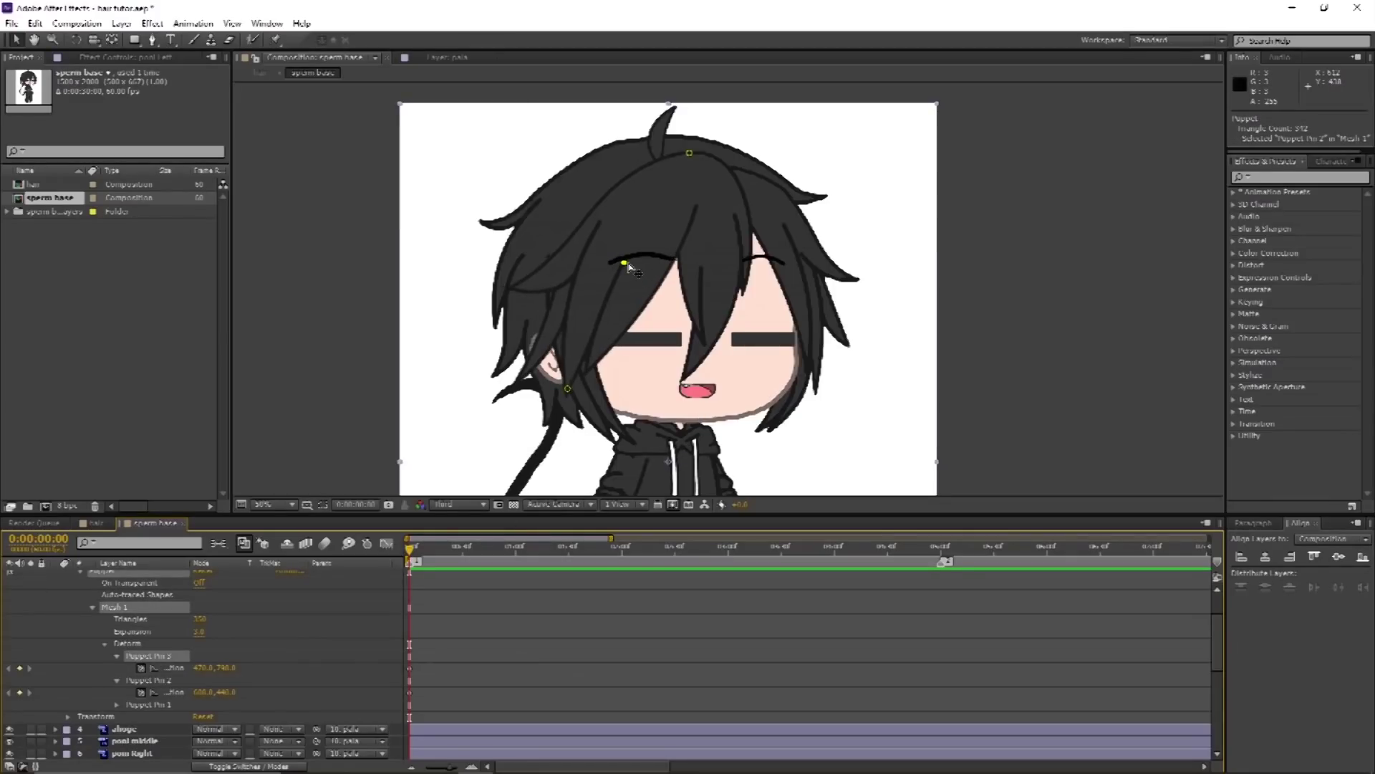
# Step: Move the tip puppet pin of the poni Left strand slightly toward the face at 0:00:00:00
pyautogui.moveTo(570, 392); pyautogui.dragTo(577, 390)
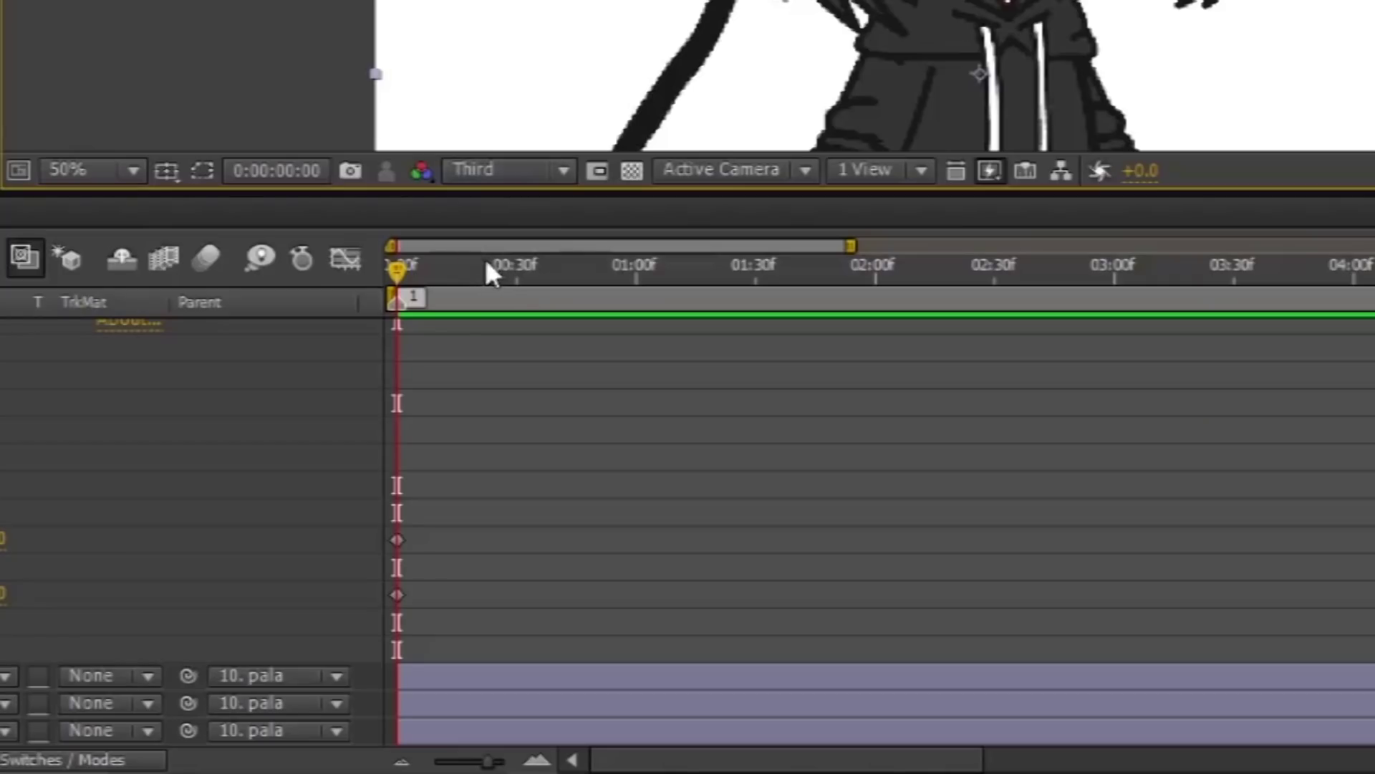
pyautogui.click(516, 272)
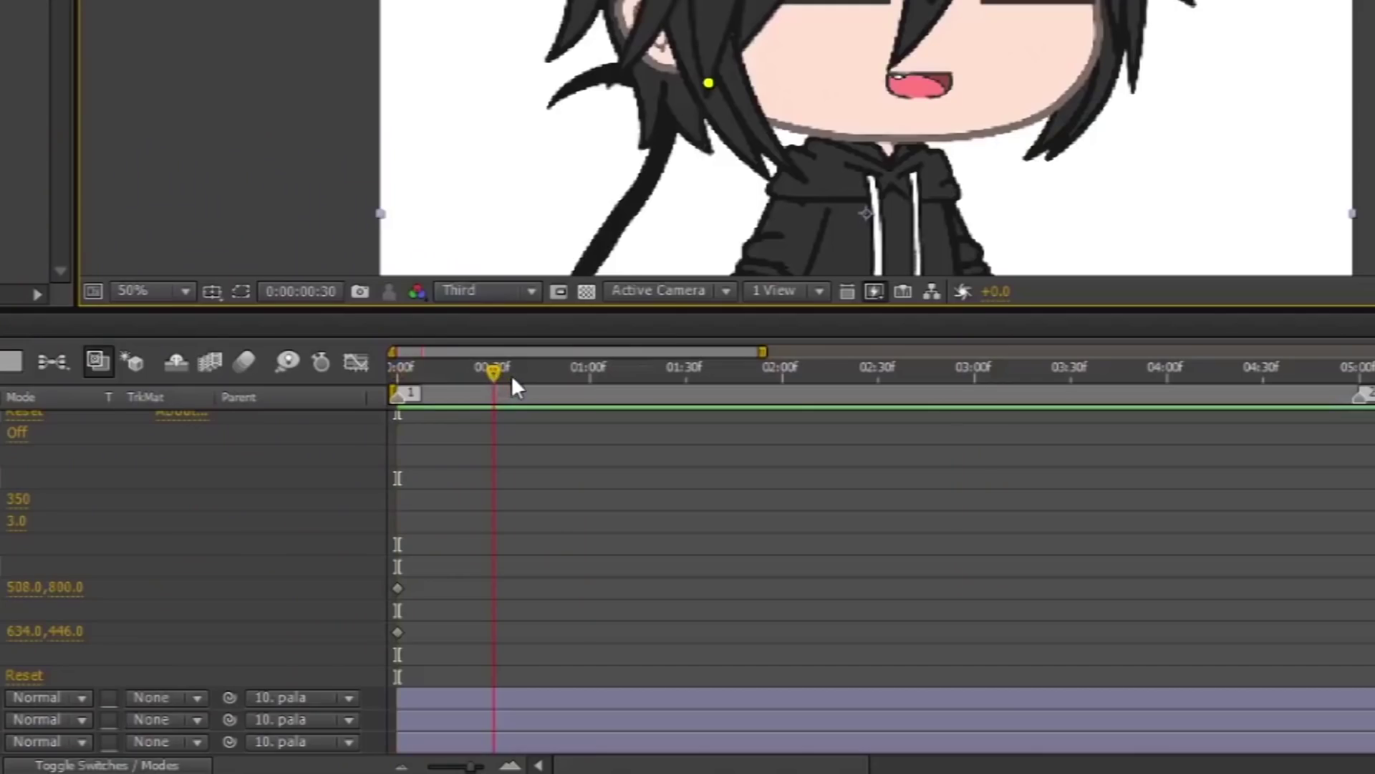
pyautogui.moveTo(511, 375); pyautogui.dragTo(589, 371)
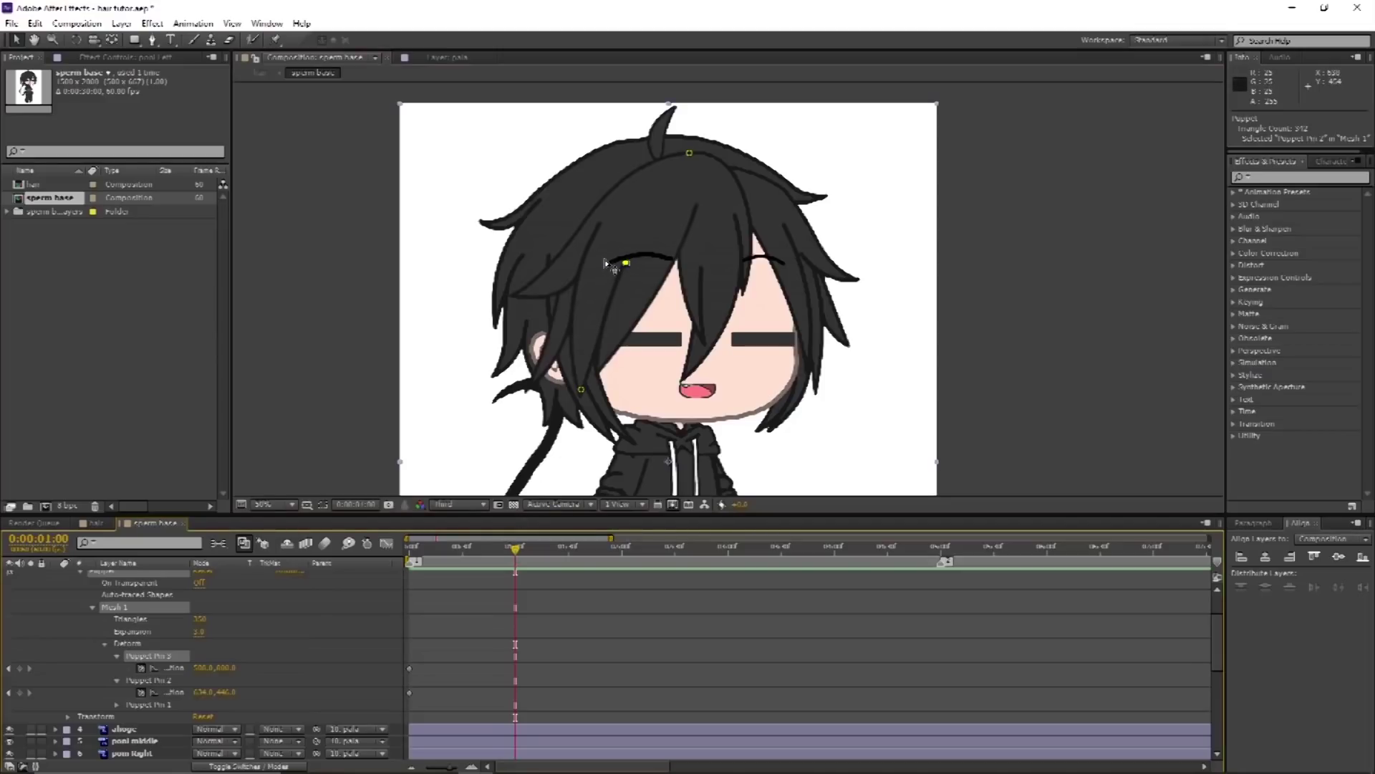
# Step: Keyframe the middle and tip puppet pins of the poni Left strand shifted outward, away from the face, at 0:00:01:00
pyautogui.moveTo(606, 263); pyautogui.dragTo(607, 258)
pyautogui.moveTo(561, 389); pyautogui.dragTo(559, 384)
pyautogui.moveTo(626, 263); pyautogui.dragTo(606, 257)
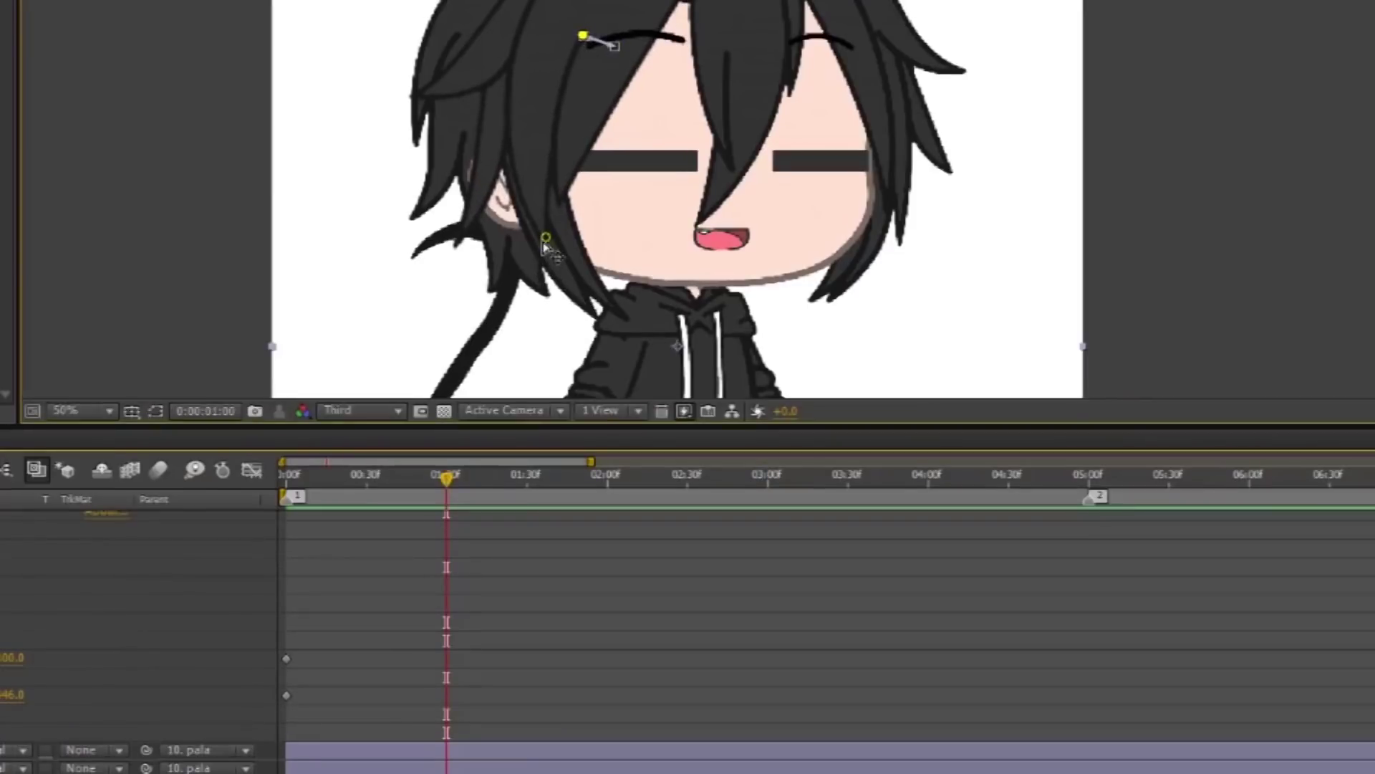
pyautogui.moveTo(583, 36); pyautogui.dragTo(582, 39)
pyautogui.moveTo(549, 244); pyautogui.dragTo(501, 234)
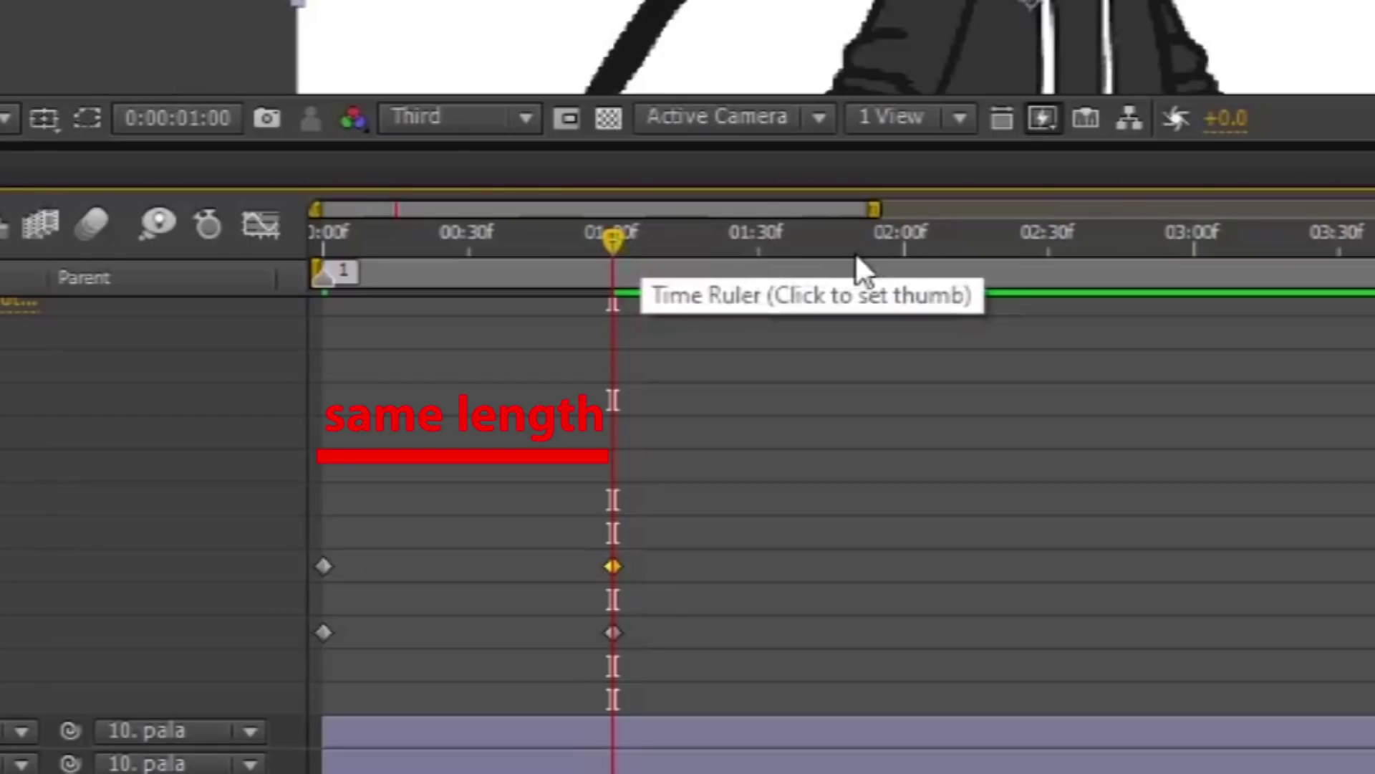
# Step: Copy the Position keyframes of Puppet Pin 2 and Puppet Pin 3 and paste them at 0:00:02:00
pyautogui.click(905, 248)
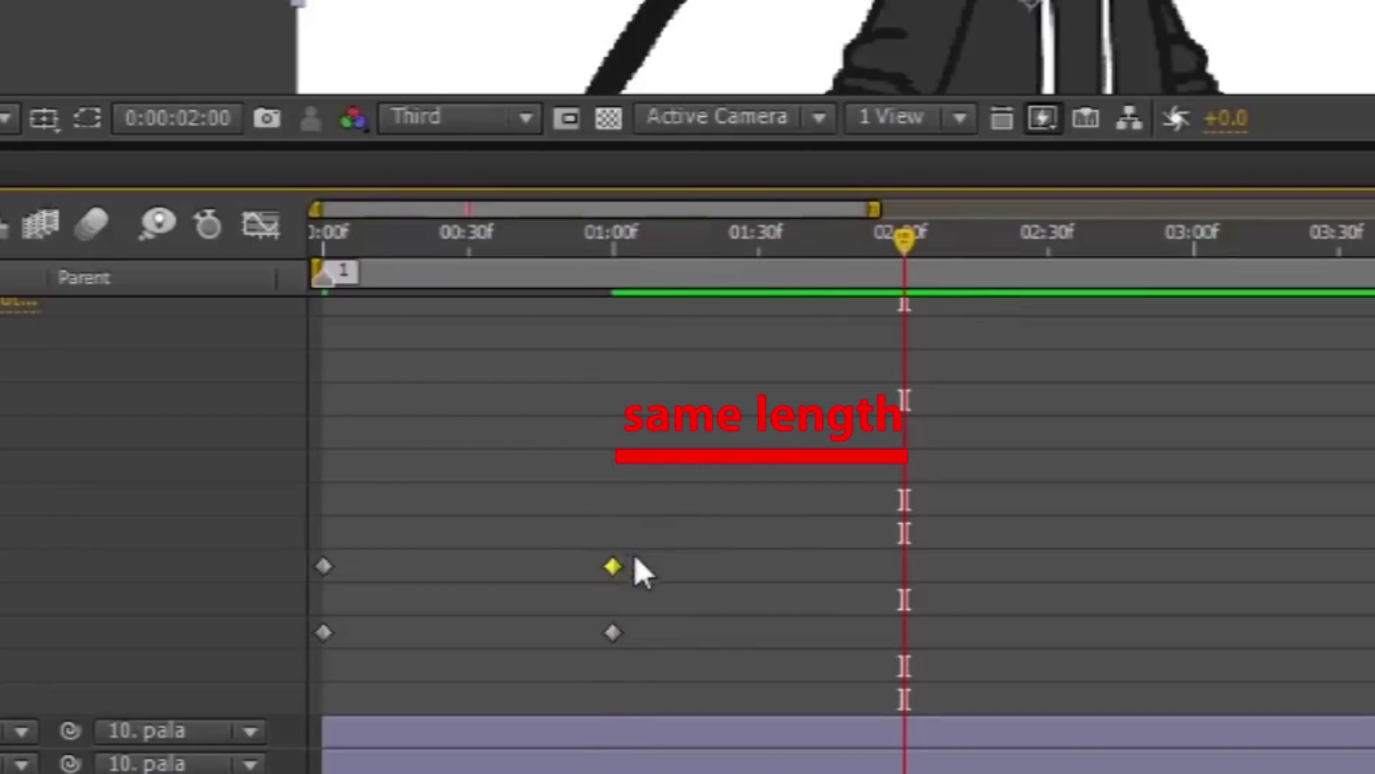
pyautogui.moveTo(425, 594); pyautogui.dragTo(308, 630)
pyautogui.hotkey('ctrl', 'c')
pyautogui.hotkey('ctrl', 'v')
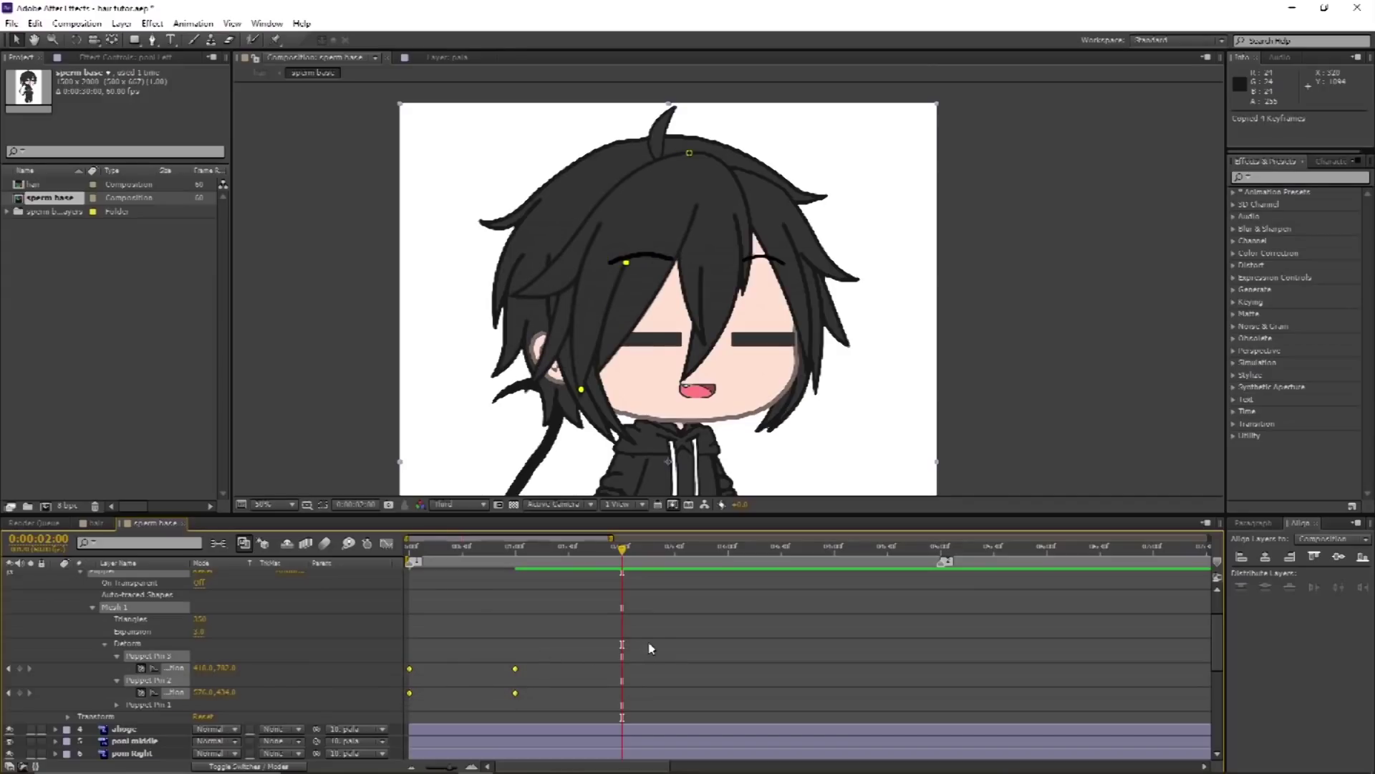
# Step: Copy the puppet pin Position keyframes at 0:00:02:00 and 0:00:03:00 and paste them at 0:00:04:00
pyautogui.click(835, 558)
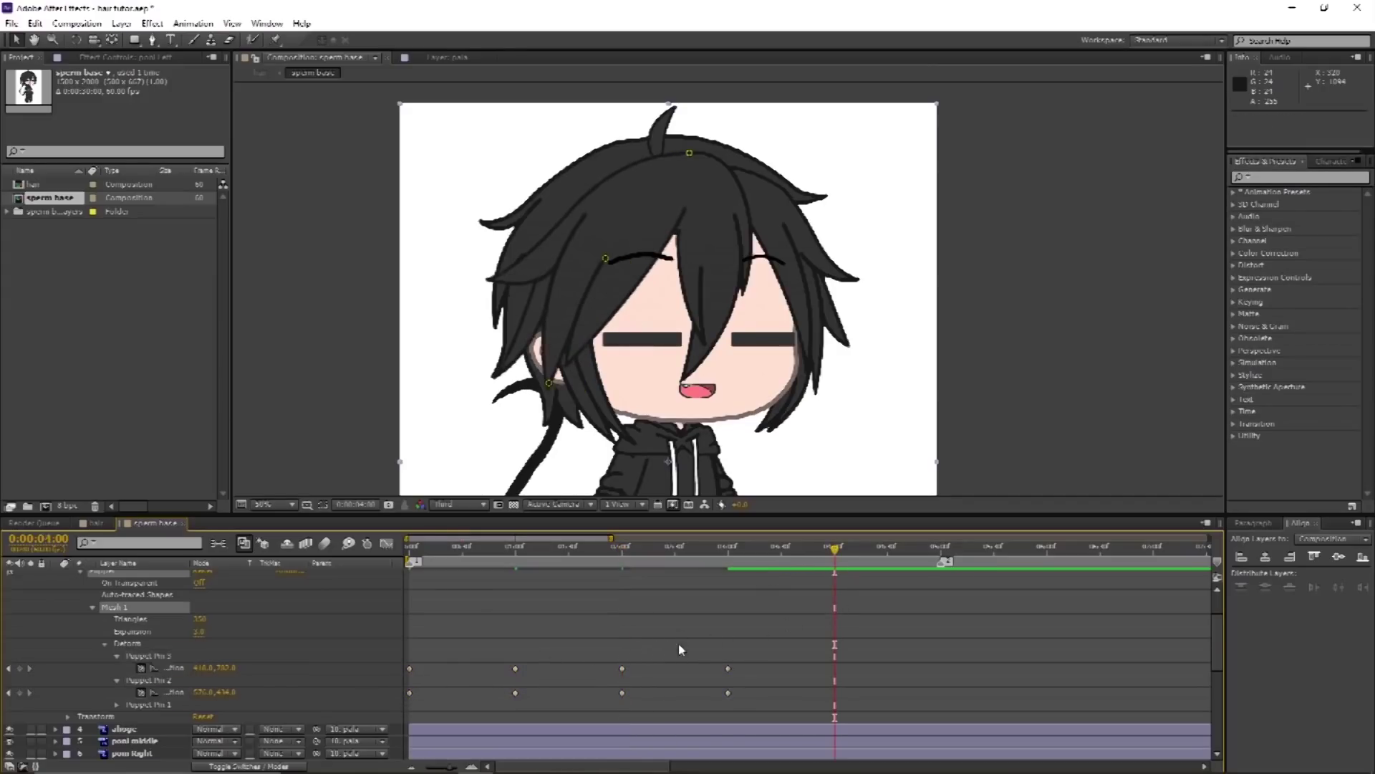
pyautogui.hotkey('ctrl', 'v')
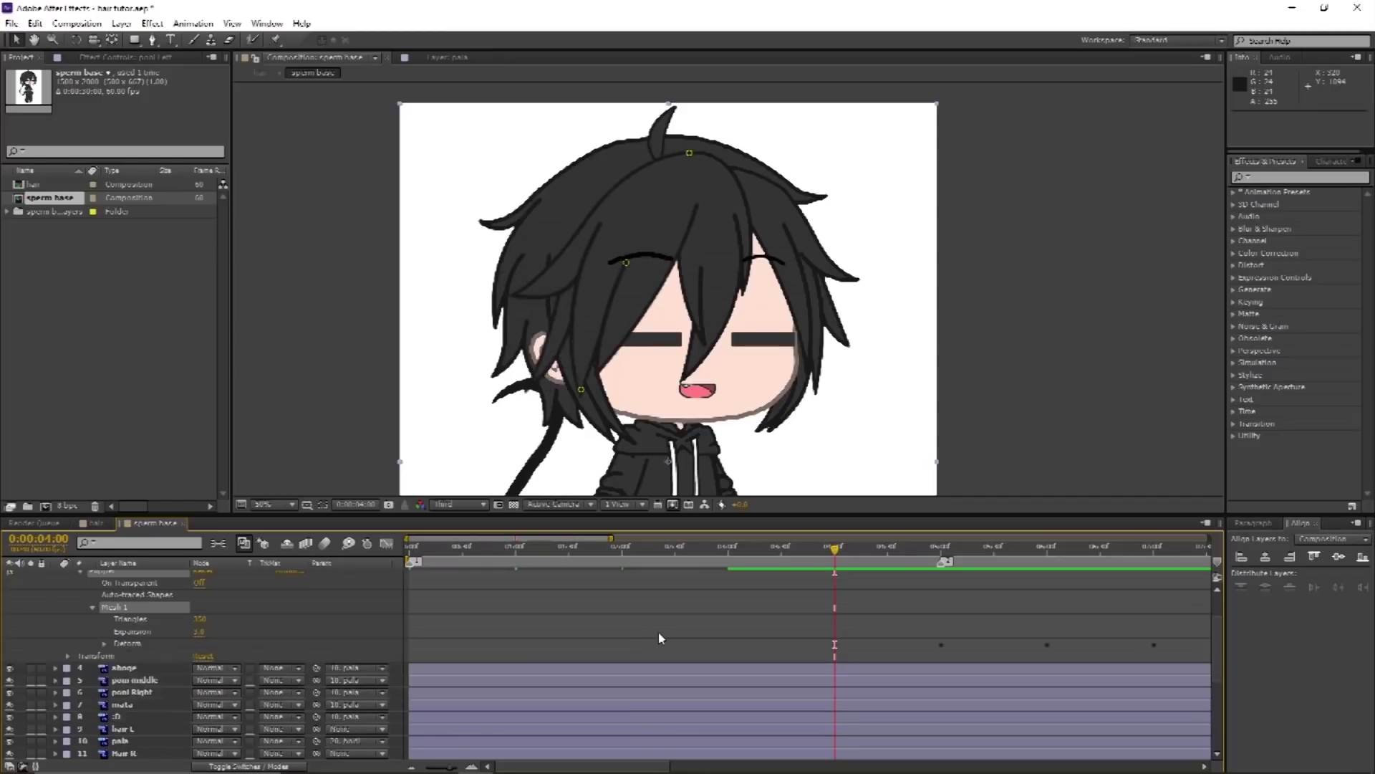
pyautogui.hotkey('ctrl', 'z')
pyautogui.moveTo(600, 654); pyautogui.dragTo(749, 700)
pyautogui.hotkey('ctrl', 'c')
pyautogui.hotkey('ctrl', 'v')
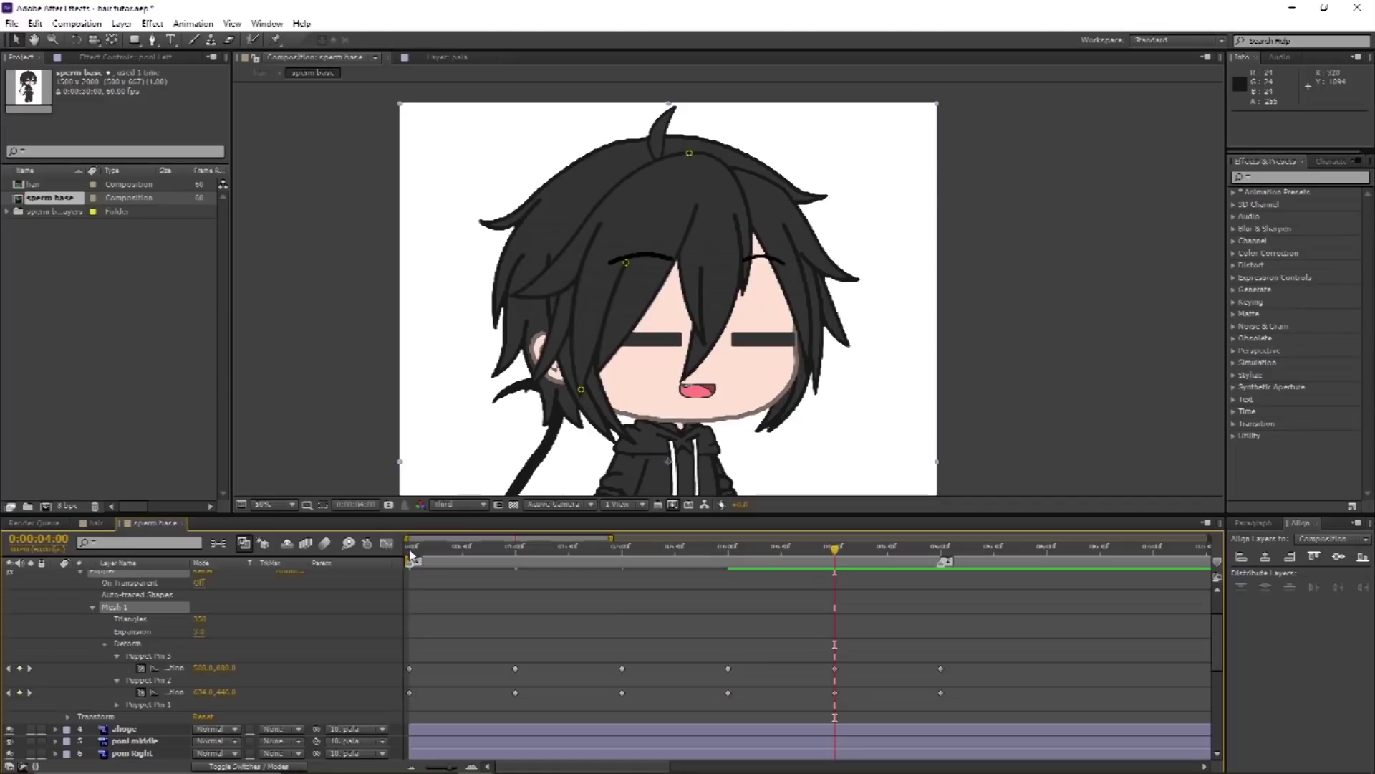
# Step: Apply Easy Ease to all Position keyframes of Puppet Pin 2 and Puppet Pin 3
pyautogui.click(411, 549)
pyautogui.click(940, 668)
pyautogui.moveTo(690, 708); pyautogui.dragTo(406, 701)
pyautogui.rightClick(514, 694)
pyautogui.moveTo(572, 685)
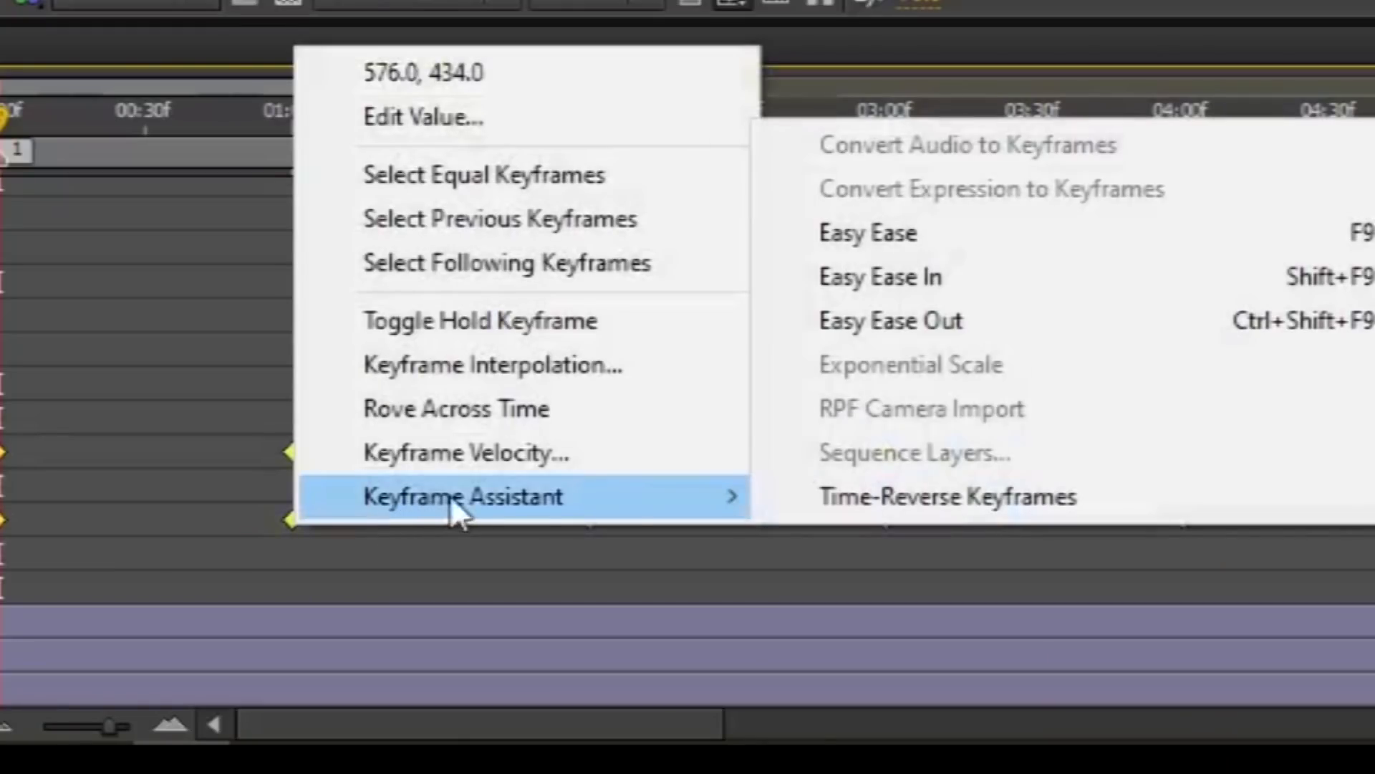
pyautogui.click(971, 237)
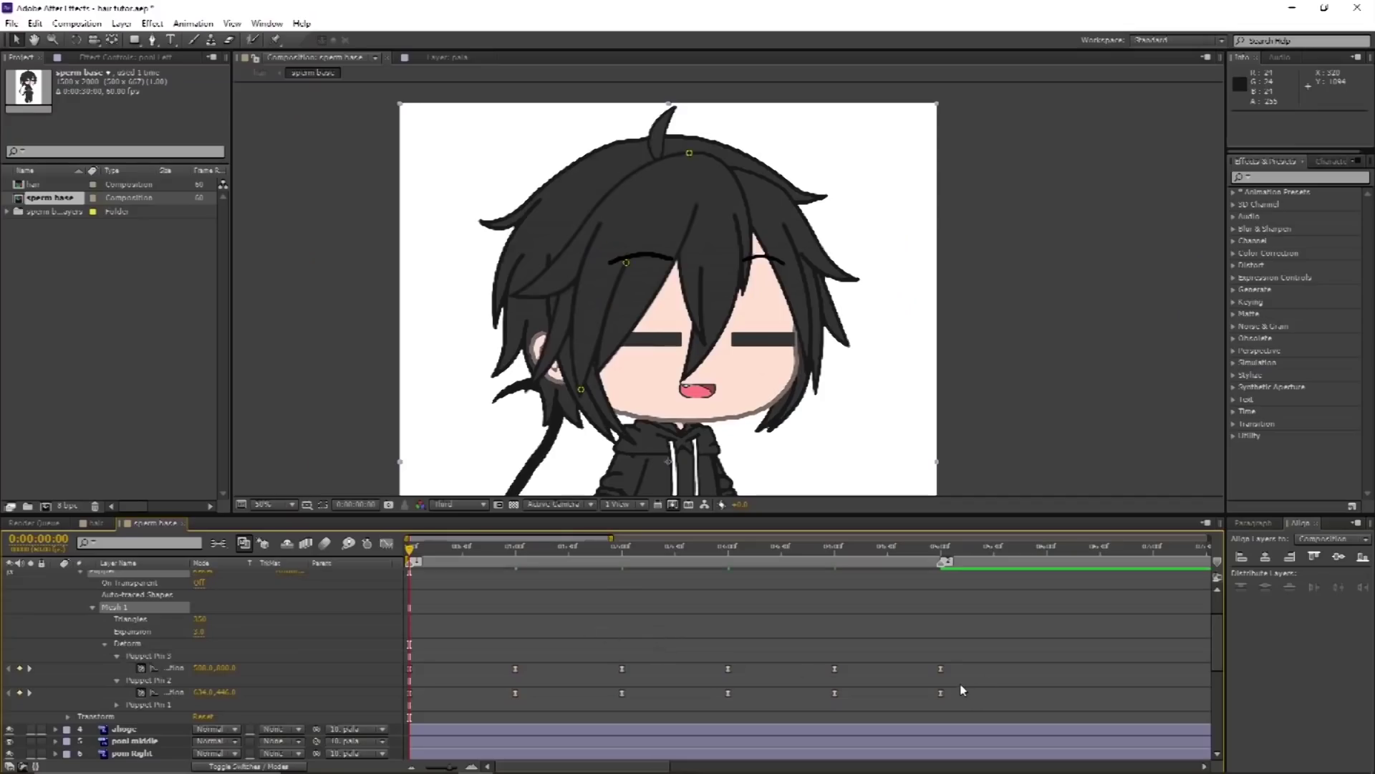
# Step: Shift all Position keyframes of Puppet Pin 3 30 frames later so the strand's tip lags behind its middle pin
pyautogui.click(156, 658)
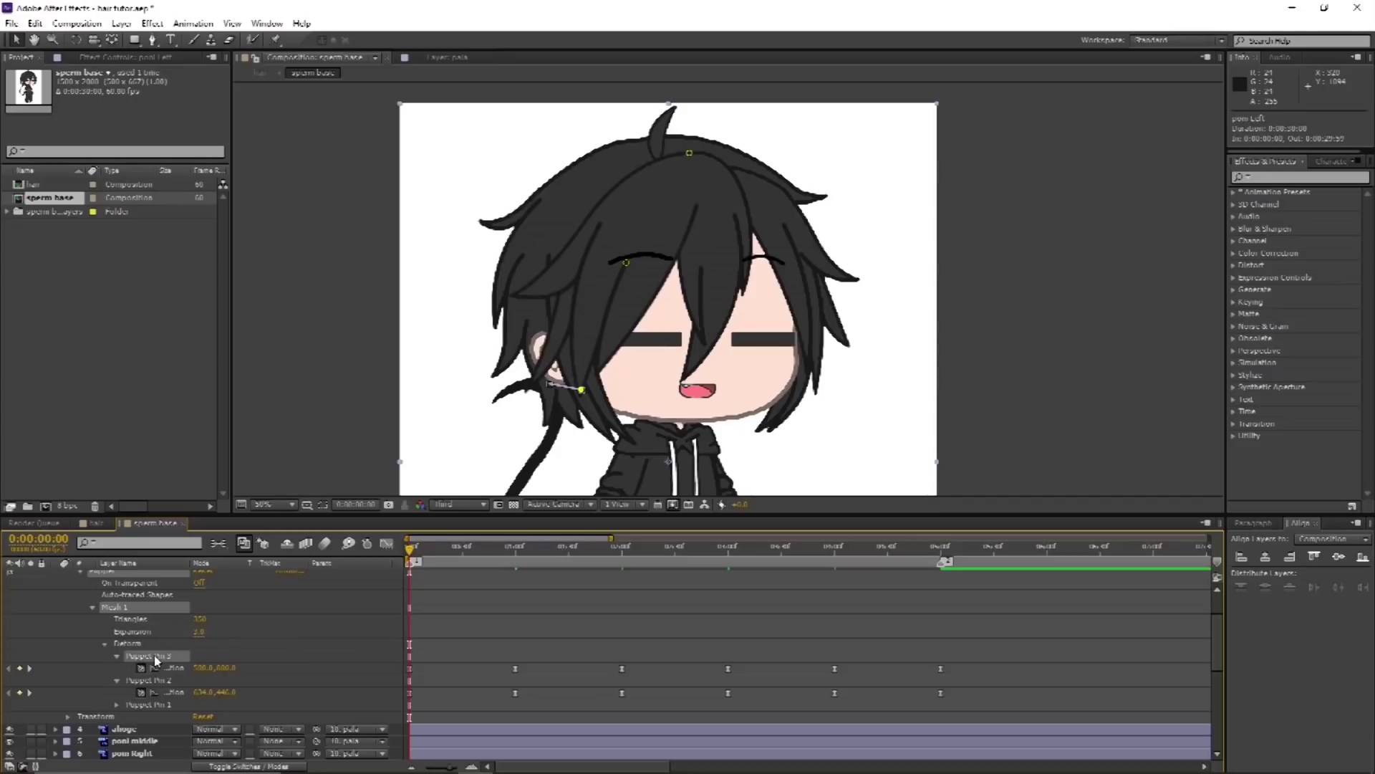
pyautogui.moveTo(965, 660); pyautogui.dragTo(410, 677)
pyautogui.moveTo(515, 670); pyautogui.dragTo(567, 672)
pyautogui.click(585, 647)
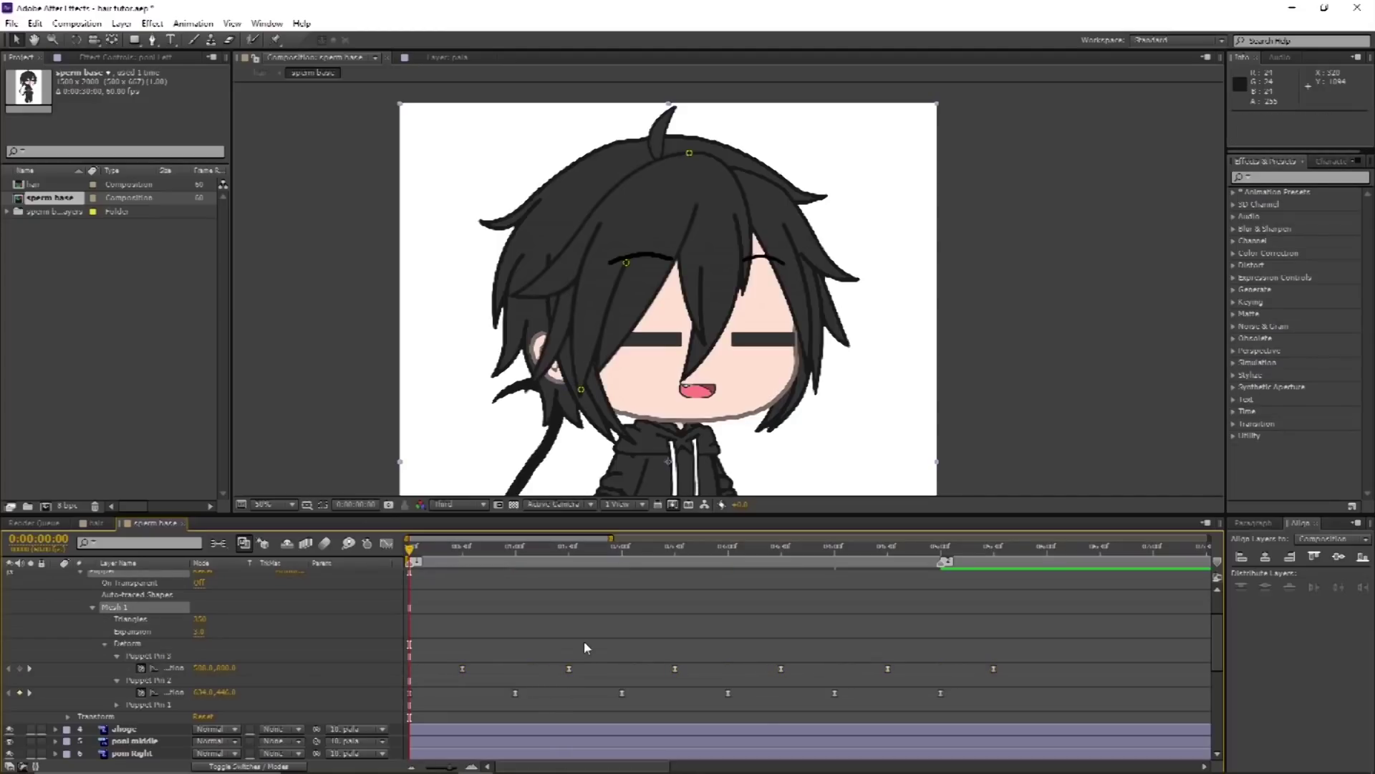
# Step: Preview the strand's movement and lower the composition's preview resolution to Quarter
pyautogui.press('space')
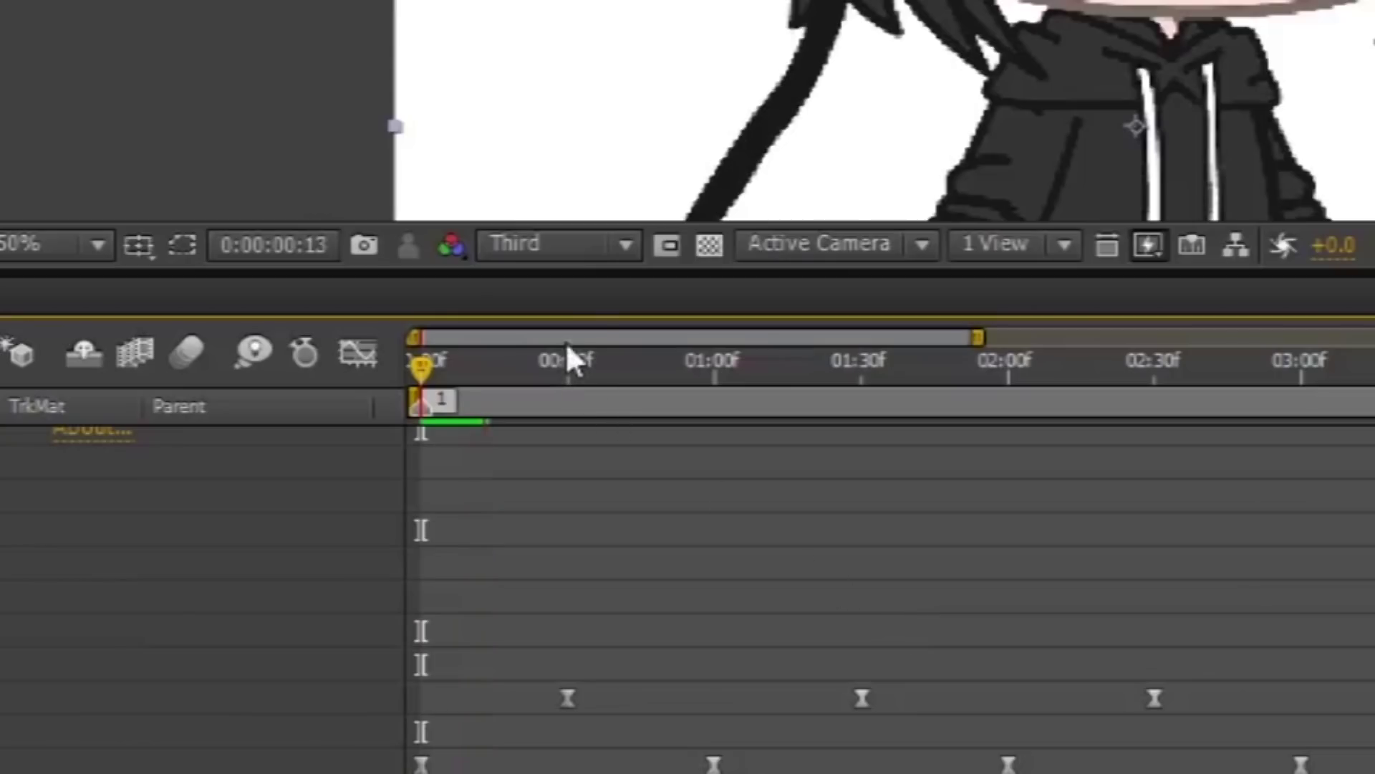
pyautogui.click(465, 505)
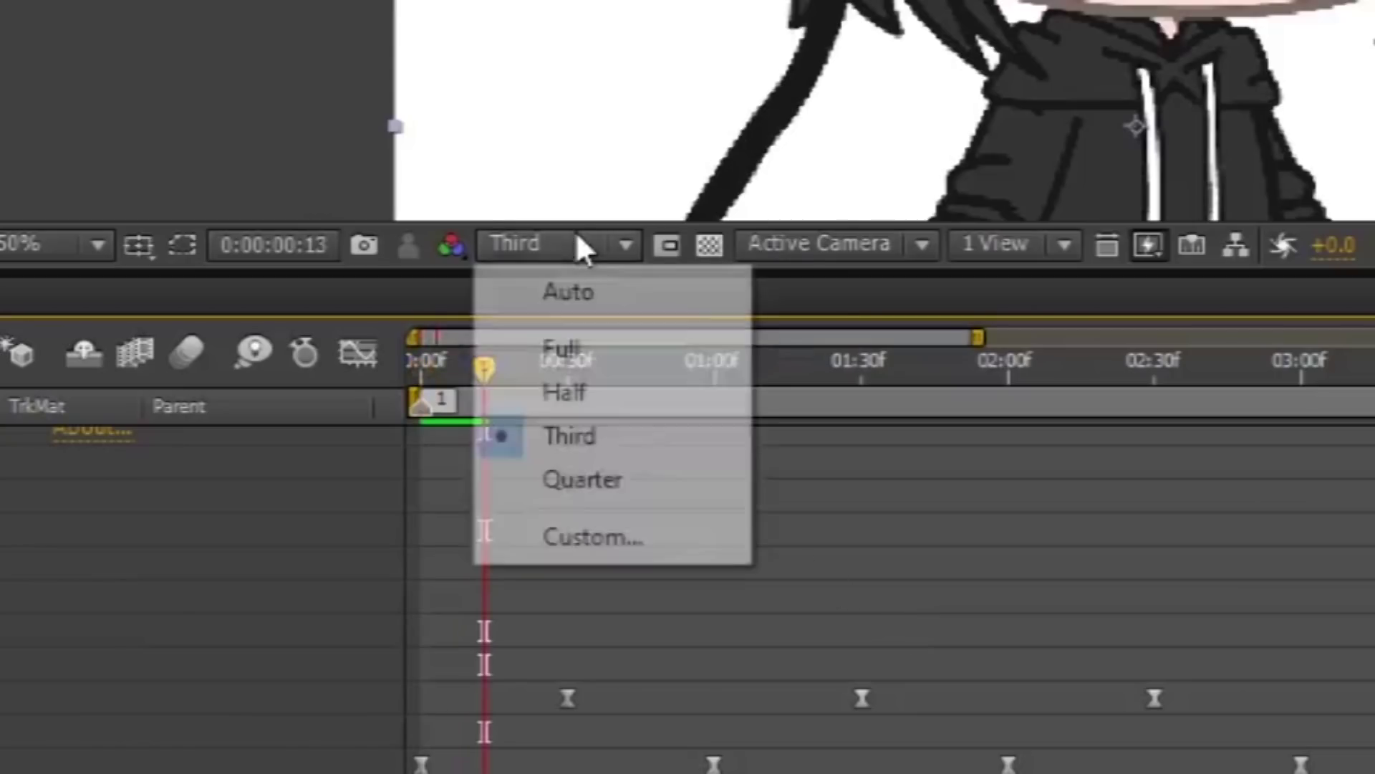
pyautogui.click(599, 479)
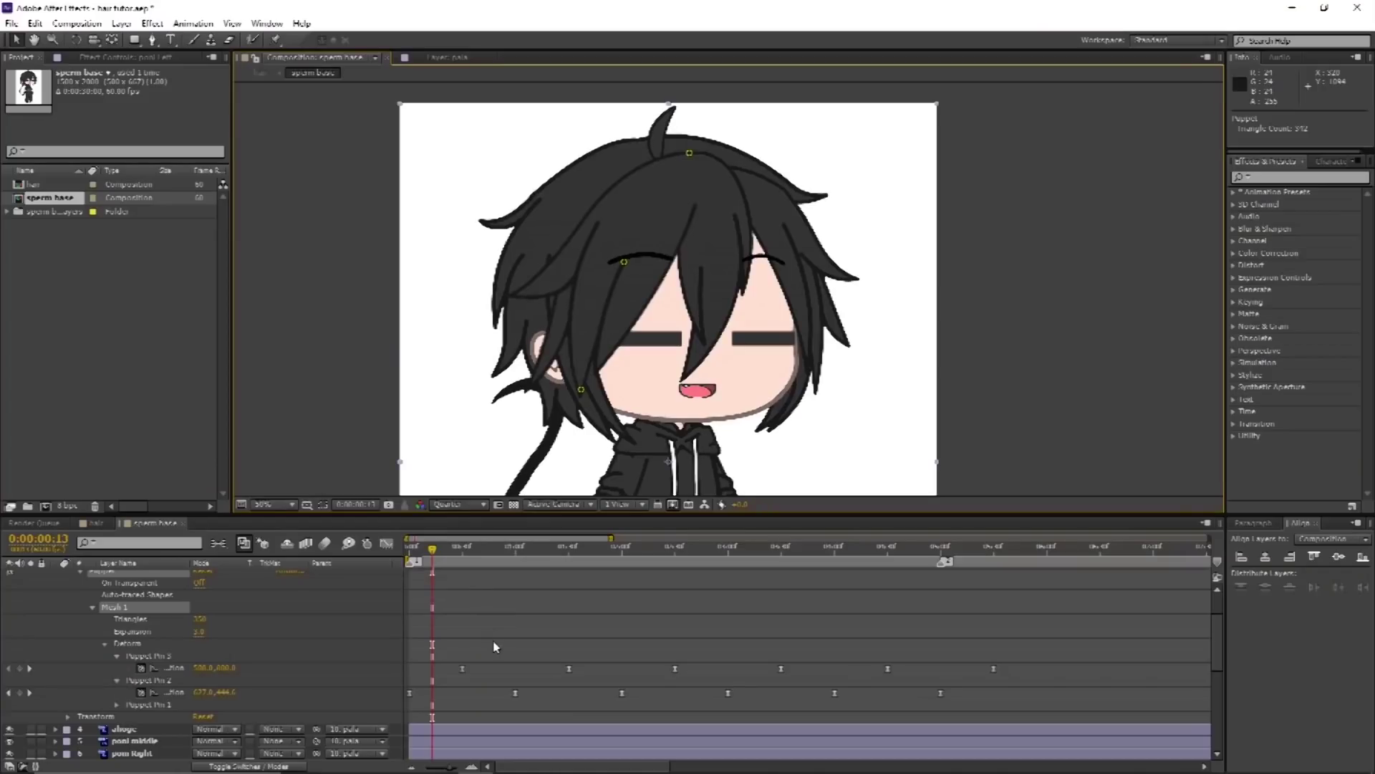
pyautogui.click(494, 647)
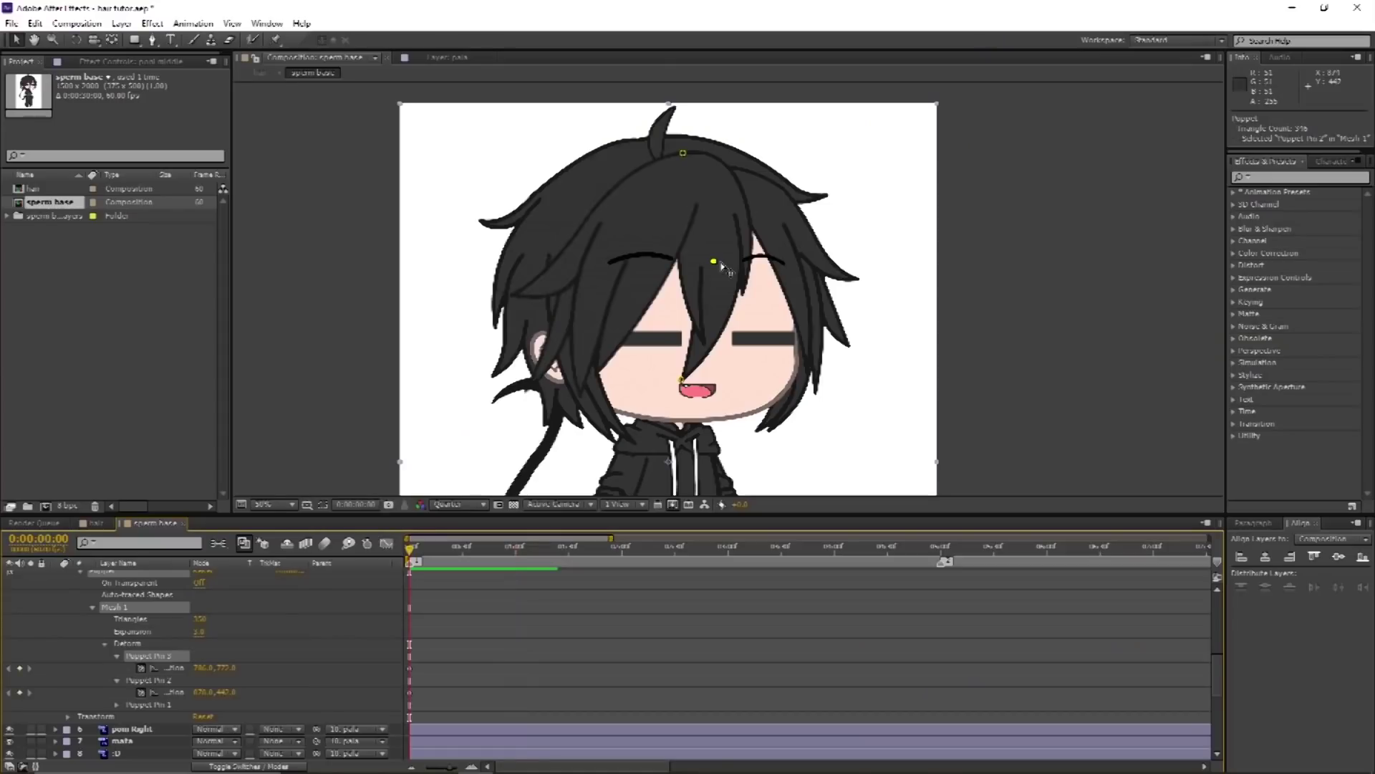
# Step: Shift the middle and tip puppet pins of the poni middle strand slightly to the right at 0:00:00:00
pyautogui.moveTo(715, 263); pyautogui.dragTo(722, 260)
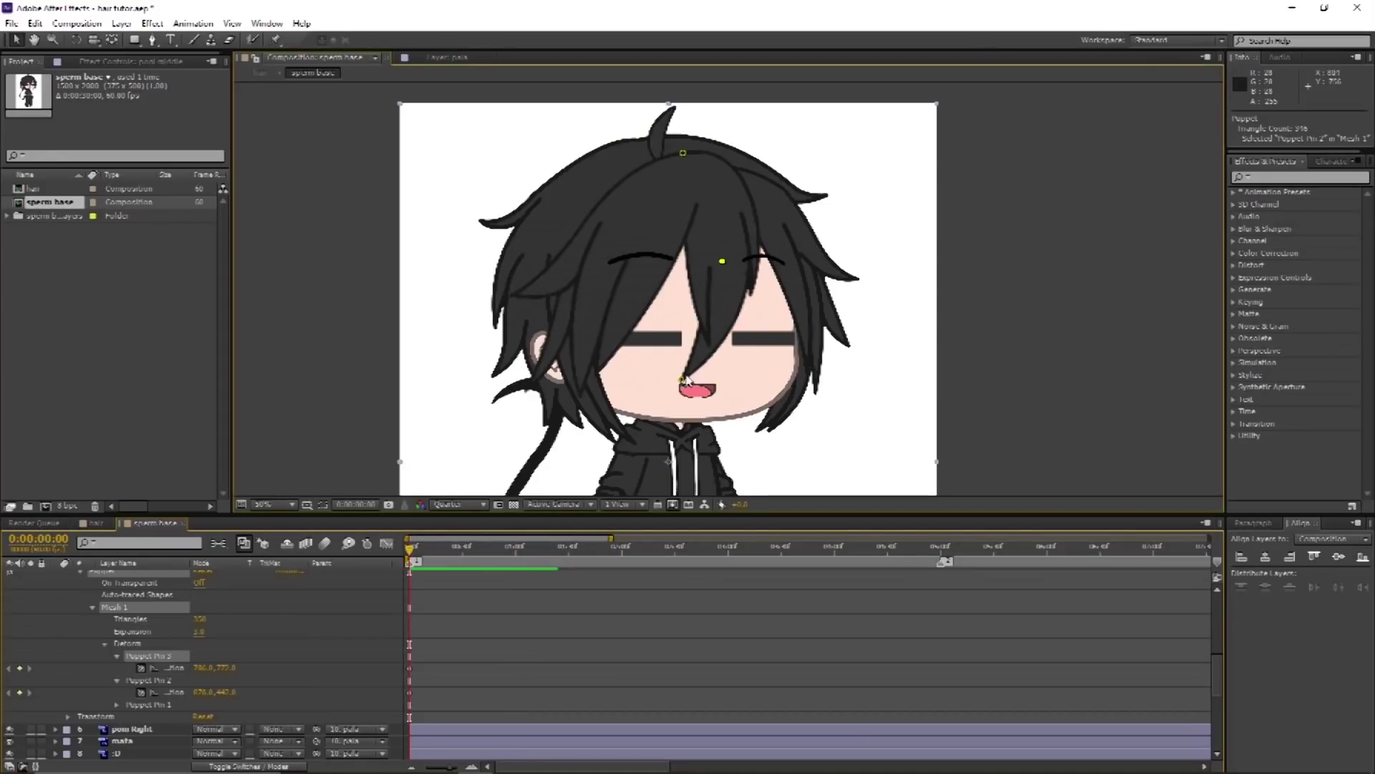
pyautogui.moveTo(685, 381); pyautogui.dragTo(689, 385)
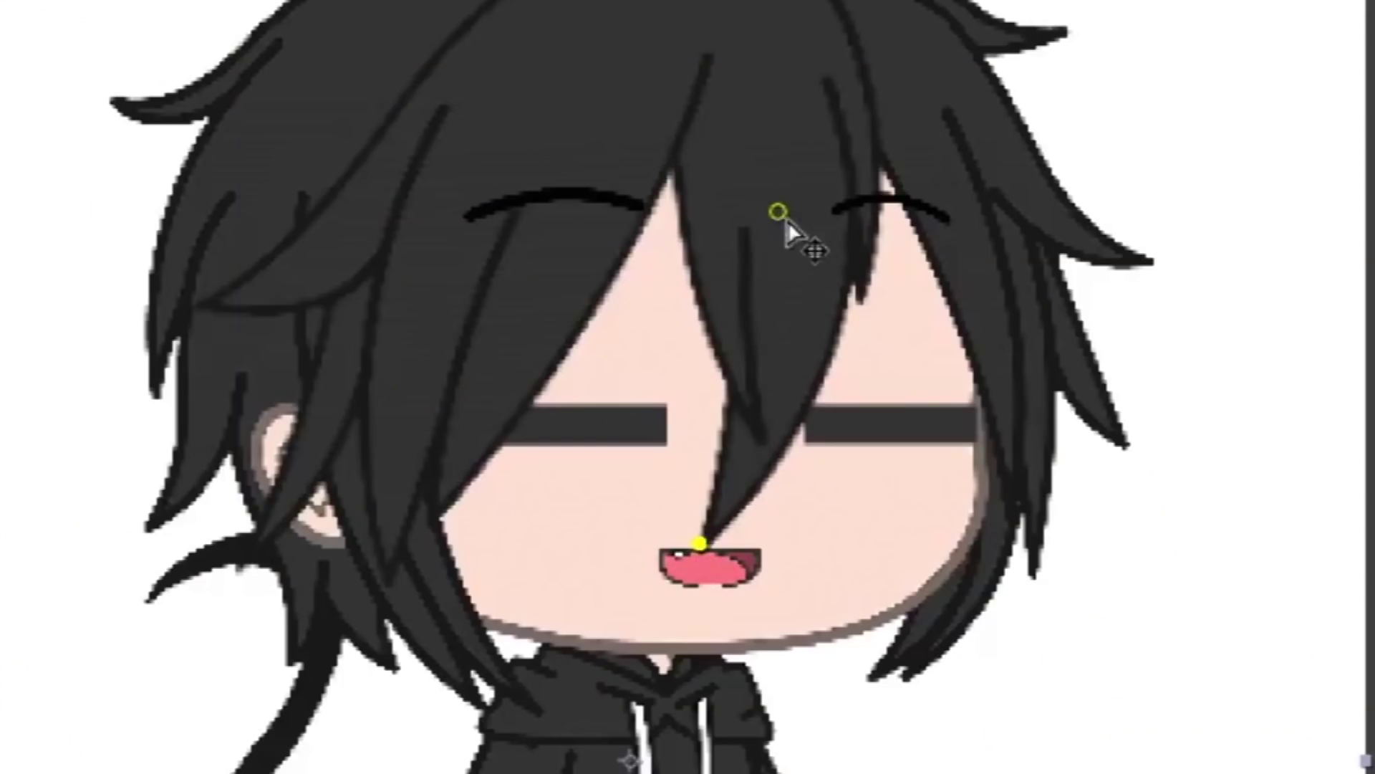
pyautogui.click(781, 220)
# Step: Add the hair composition to the render queue and set its output module to H.264
pyautogui.click(25, 47)
pyautogui.moveTo(176, 507)
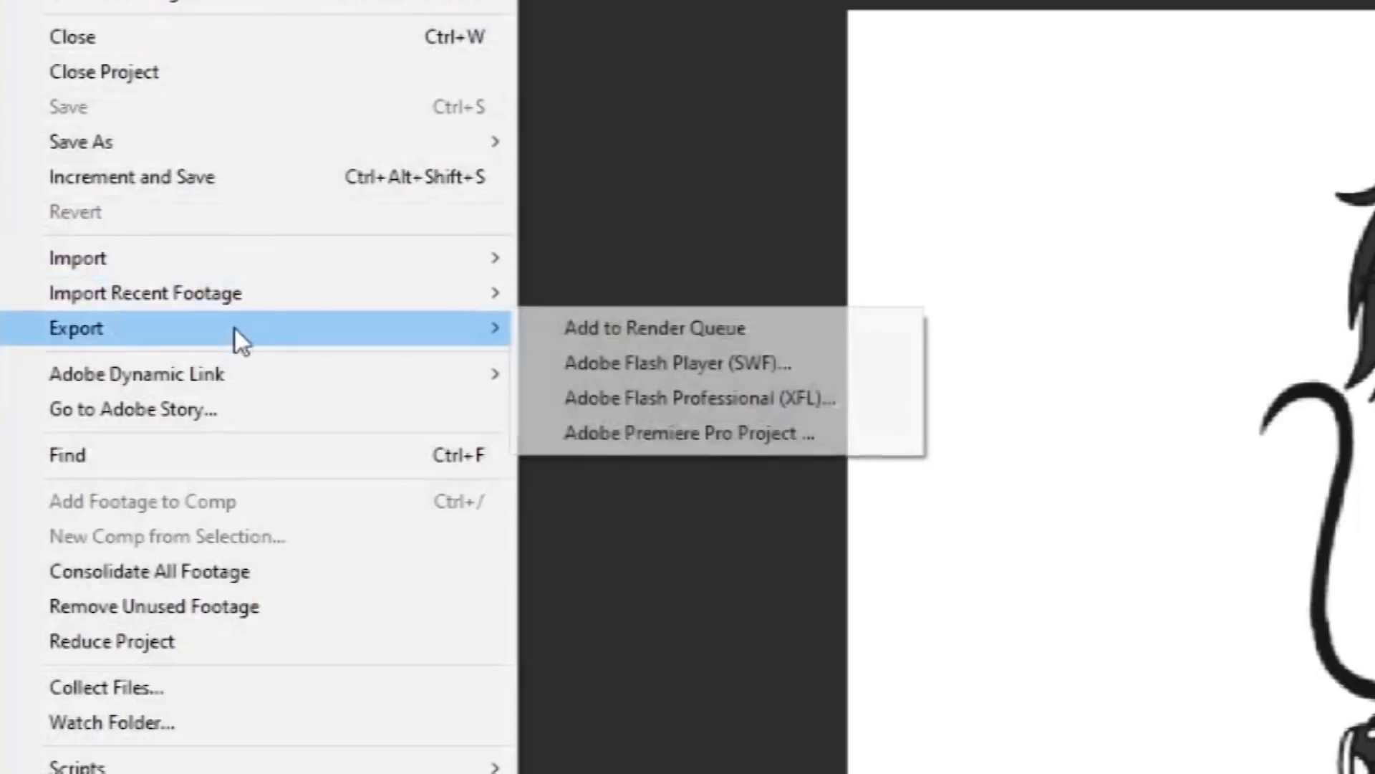
pyautogui.click(556, 327)
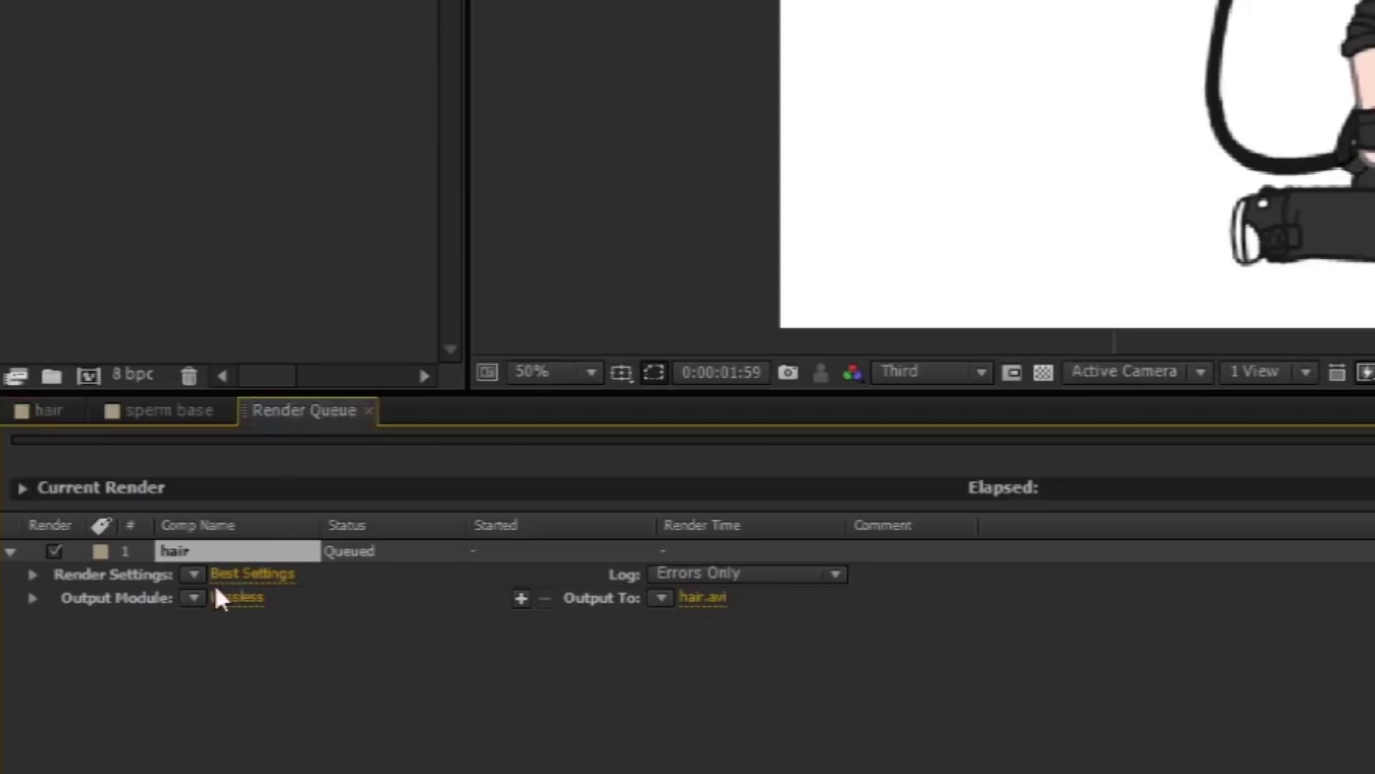
pyautogui.click(215, 591)
pyautogui.click(236, 312)
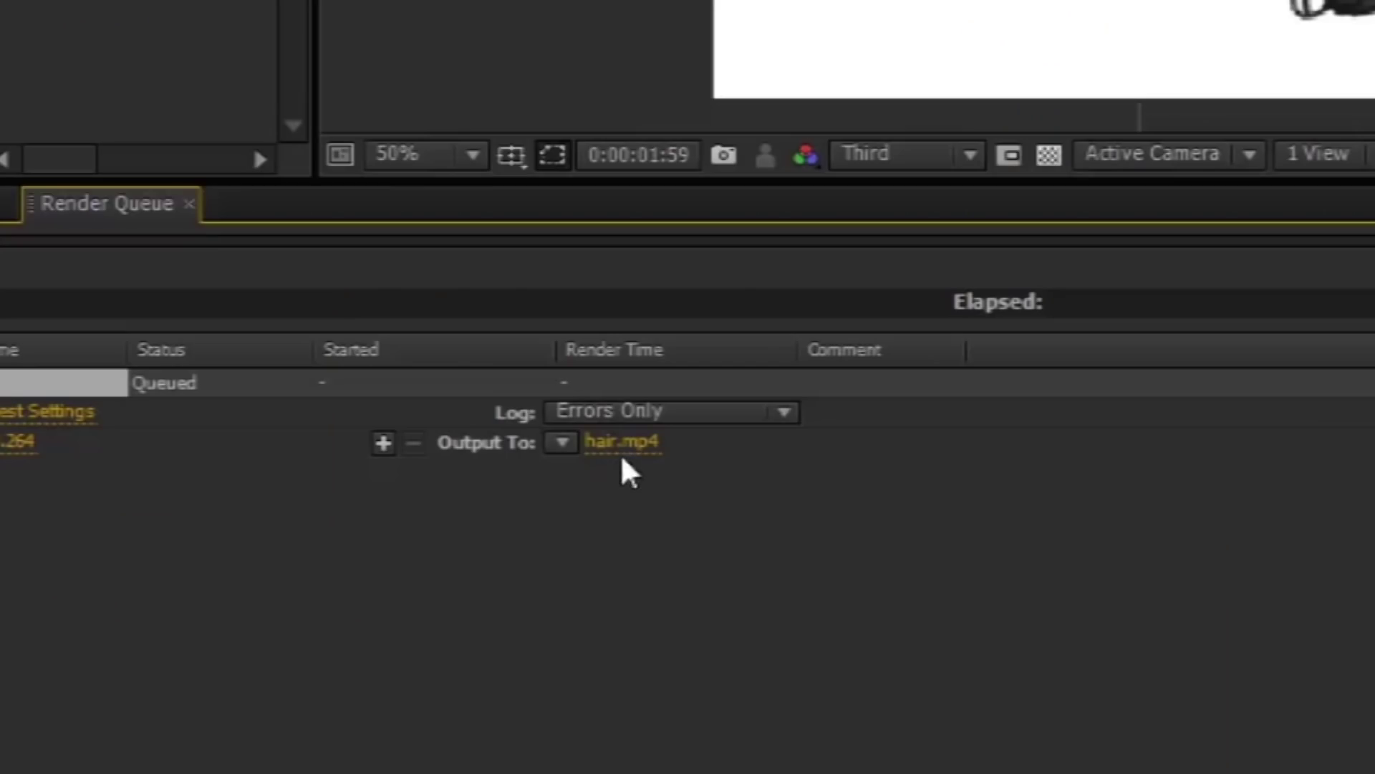
# Step: Set the render's output file name to "totally not a stupid hair name" in the animation folder
pyautogui.click(617, 444)
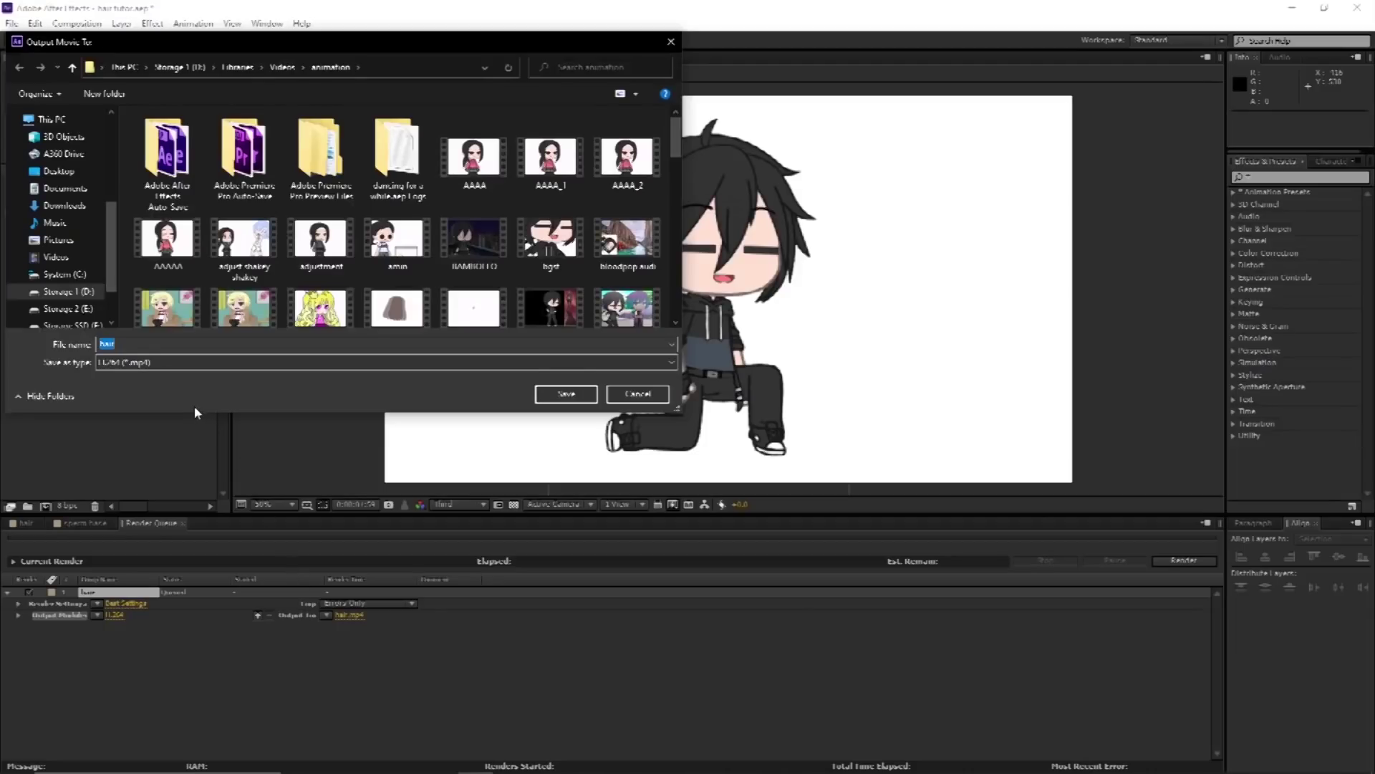
pyautogui.write('totally not a stupid h')
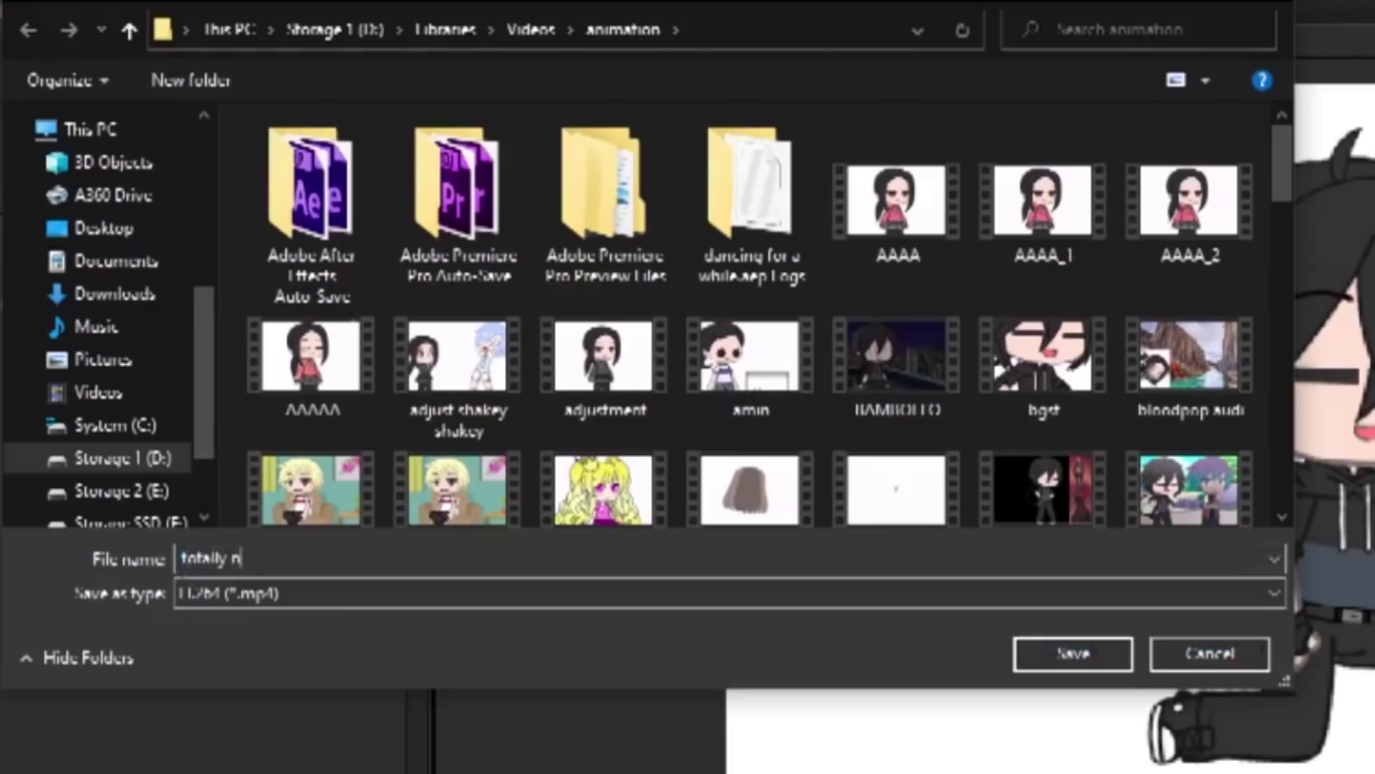
pyautogui.write('air name')
pyautogui.press('Return')
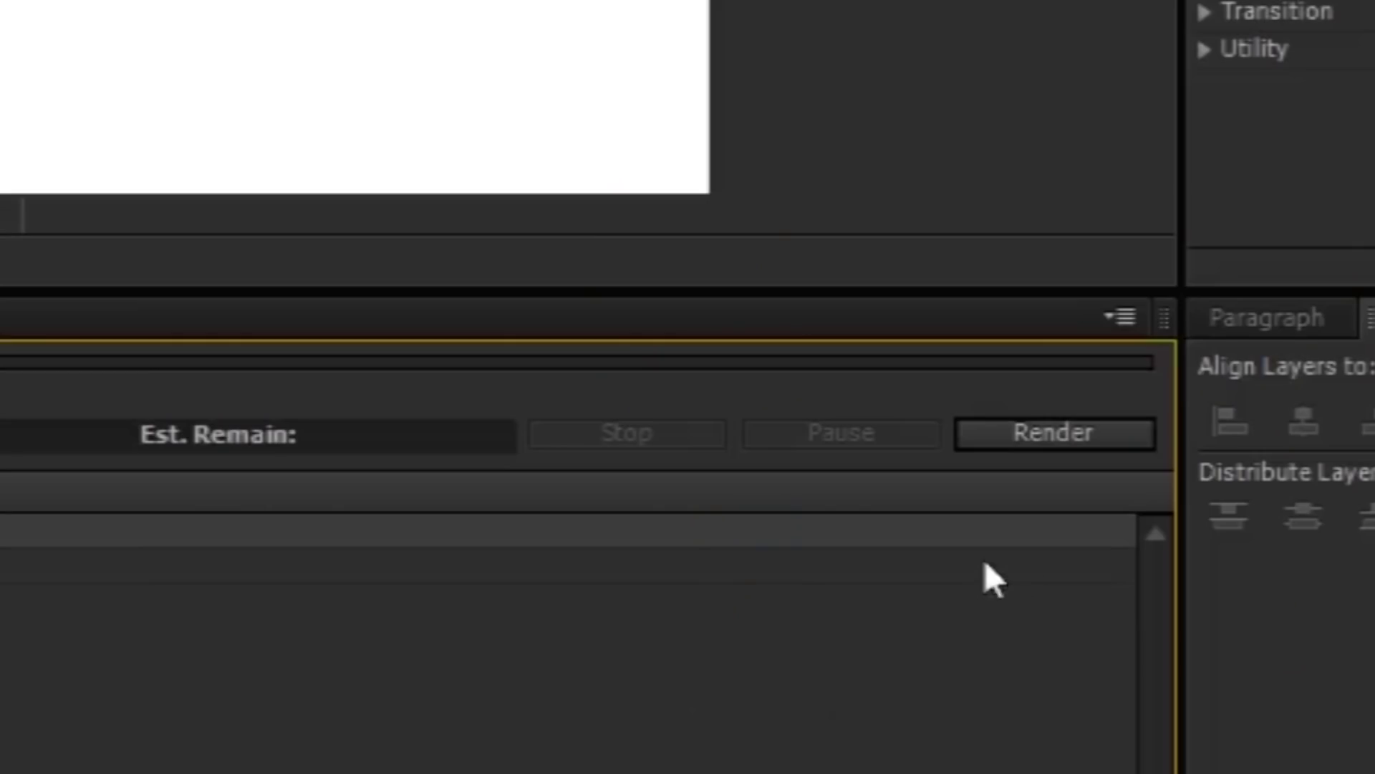